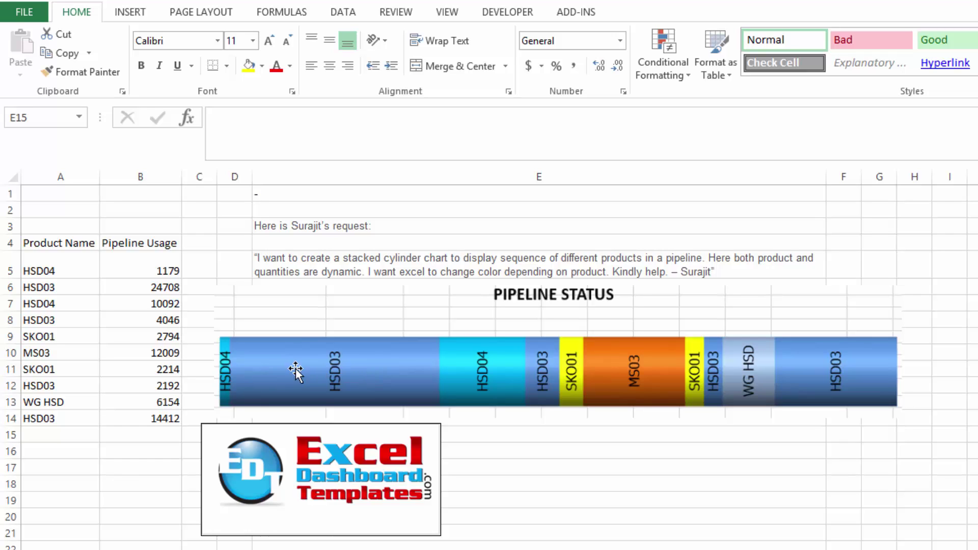
- Examine the Pipeline Status picture and compare its segments with the product names and pipeline usage values in the table
click(456, 355)
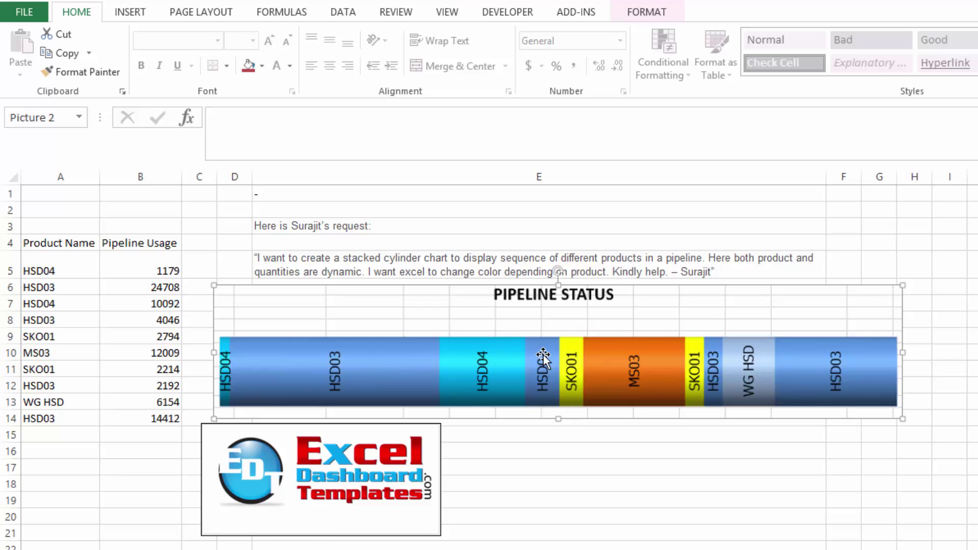
click(645, 503)
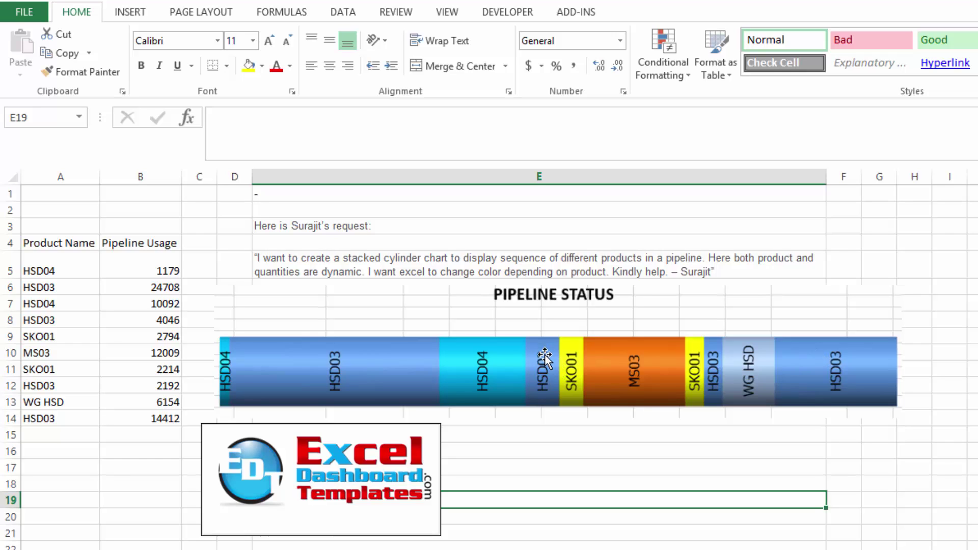
click(65, 303)
drag(54, 287, 134, 281)
drag(79, 268, 131, 286)
drag(82, 306, 114, 315)
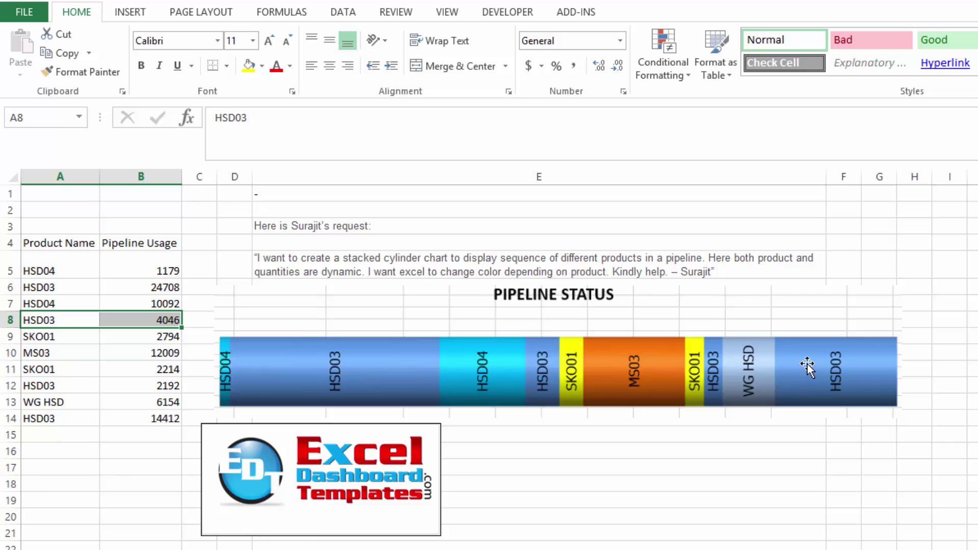
click(91, 368)
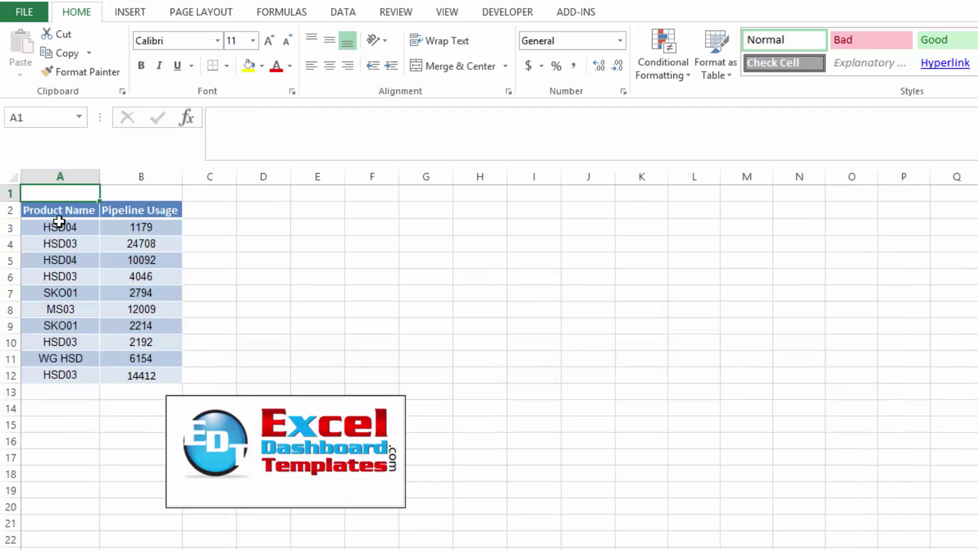
- Insert a 2-D stacked bar chart from A2:B12 beside the table and switch its rows and columns to form a single bar
click(61, 227)
drag(61, 209, 153, 376)
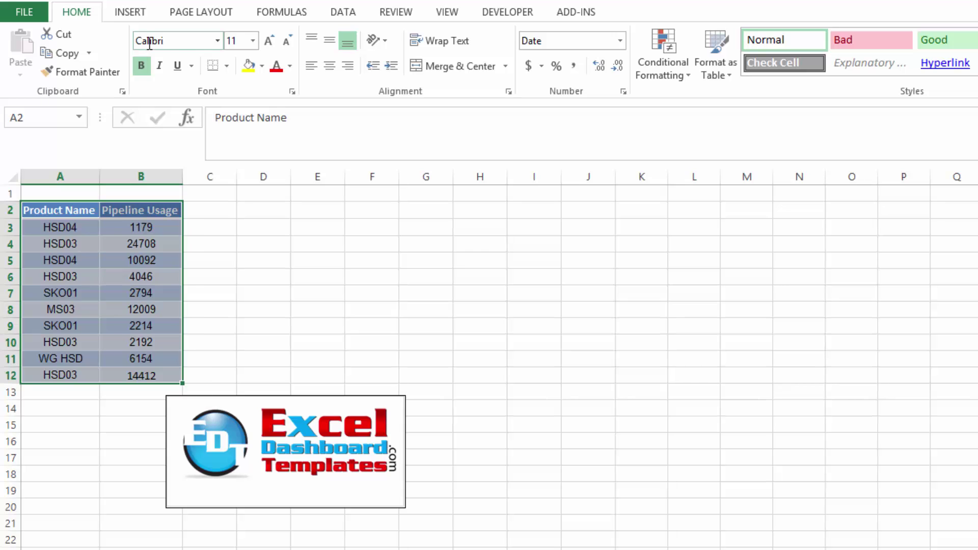
click(130, 15)
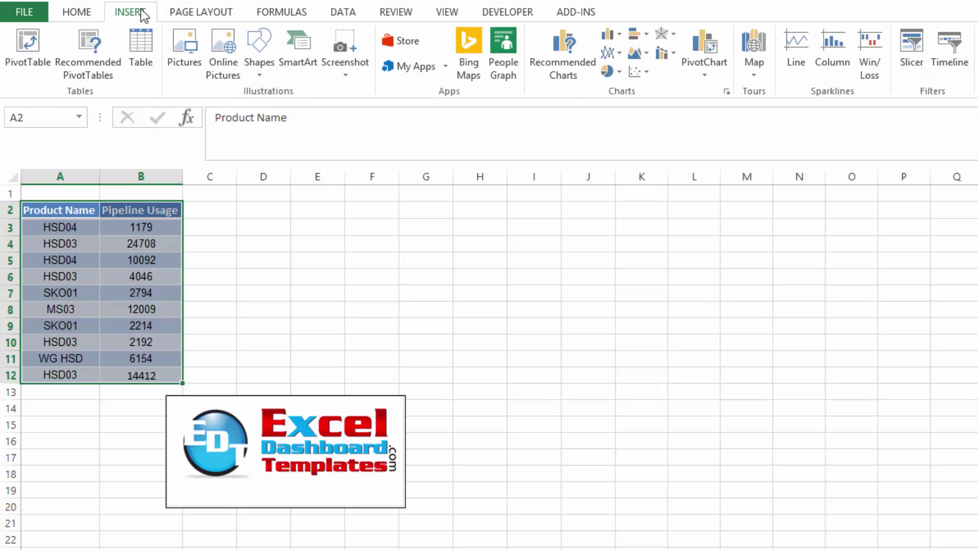
click(636, 29)
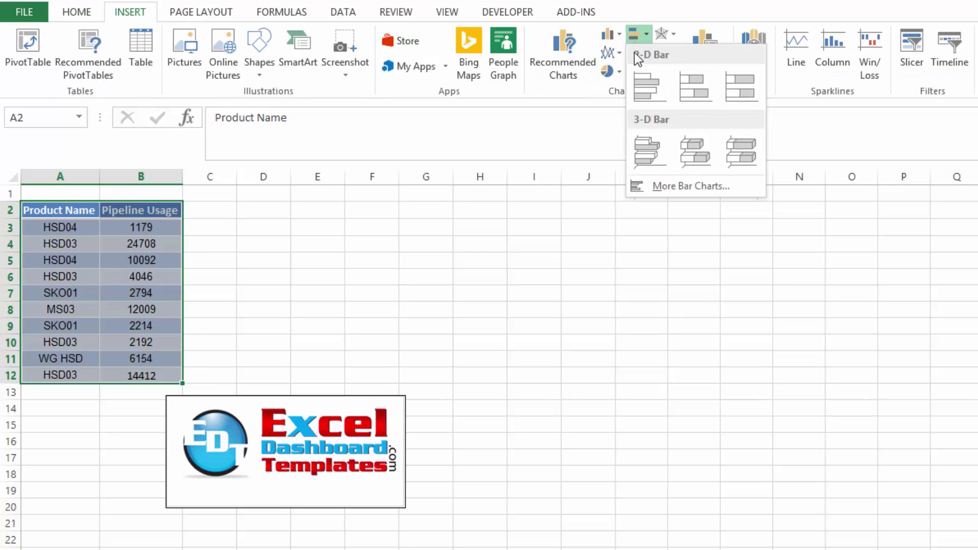
click(688, 93)
drag(557, 274, 521, 201)
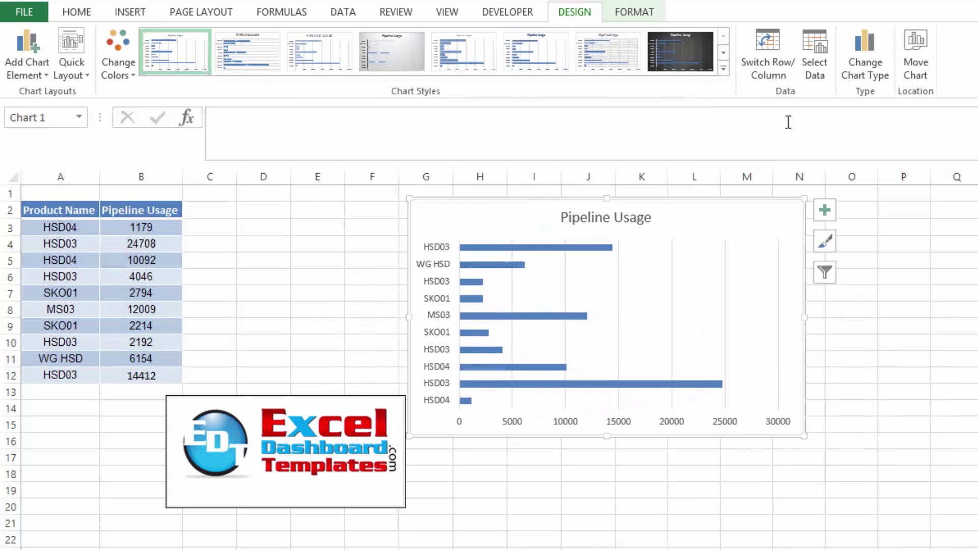
click(781, 61)
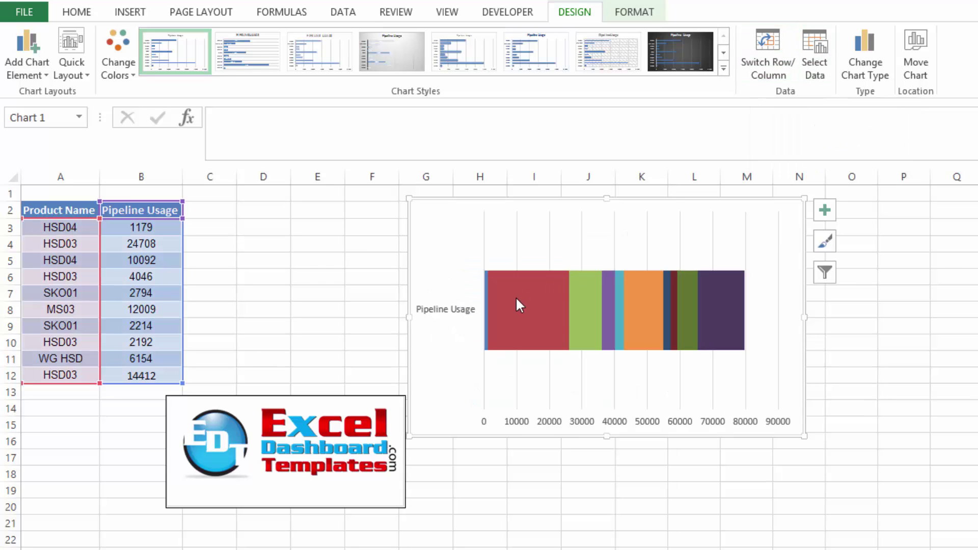
- Check which product row feeds each of the first few segments of the stacked bar
mouse_move(508, 334)
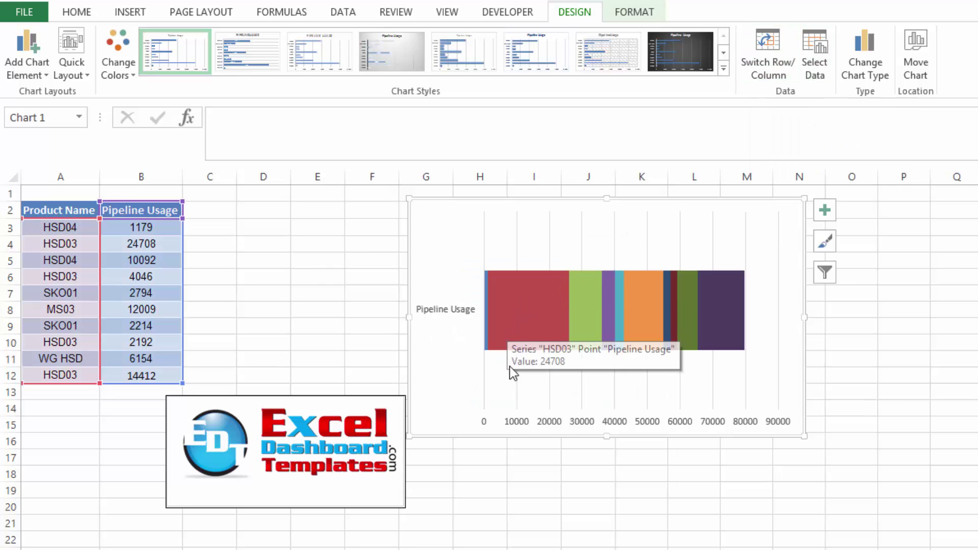
click(485, 290)
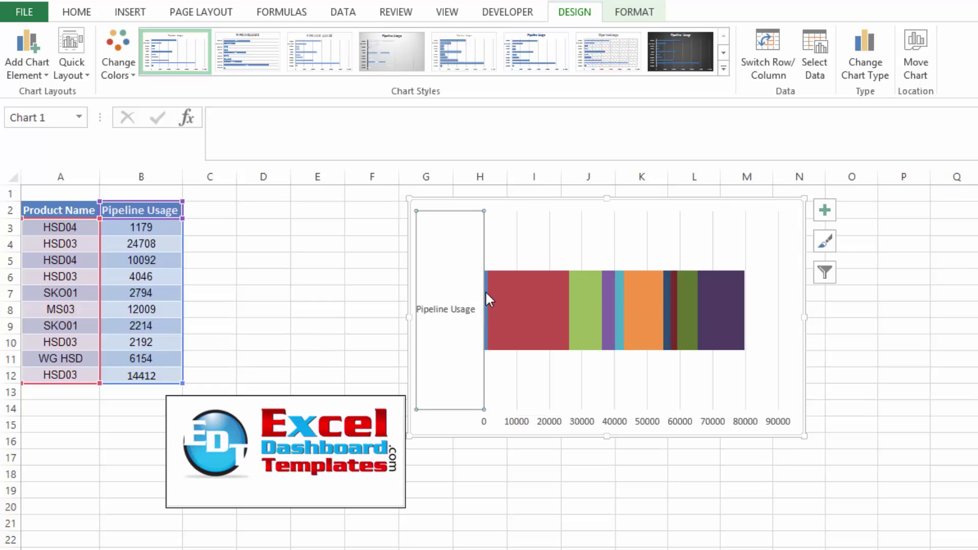
click(487, 294)
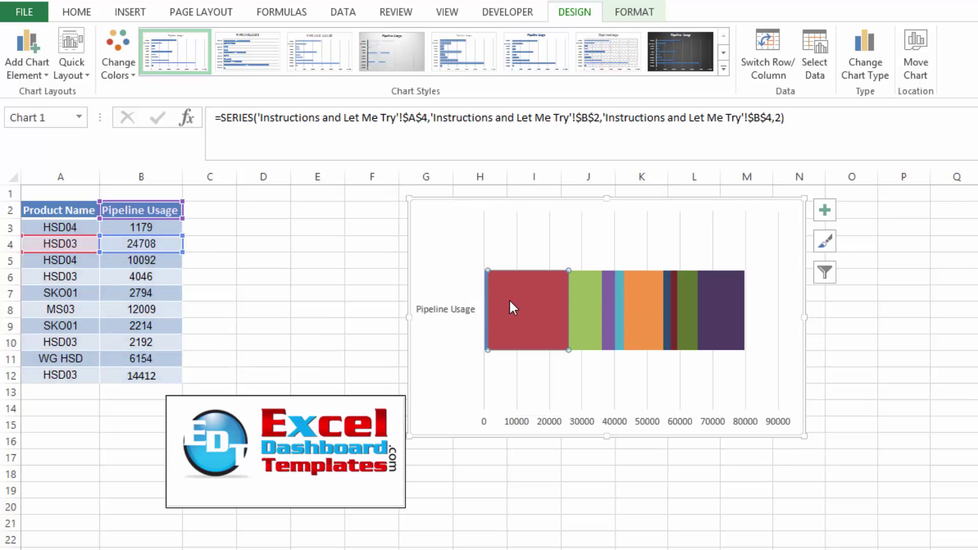
click(586, 308)
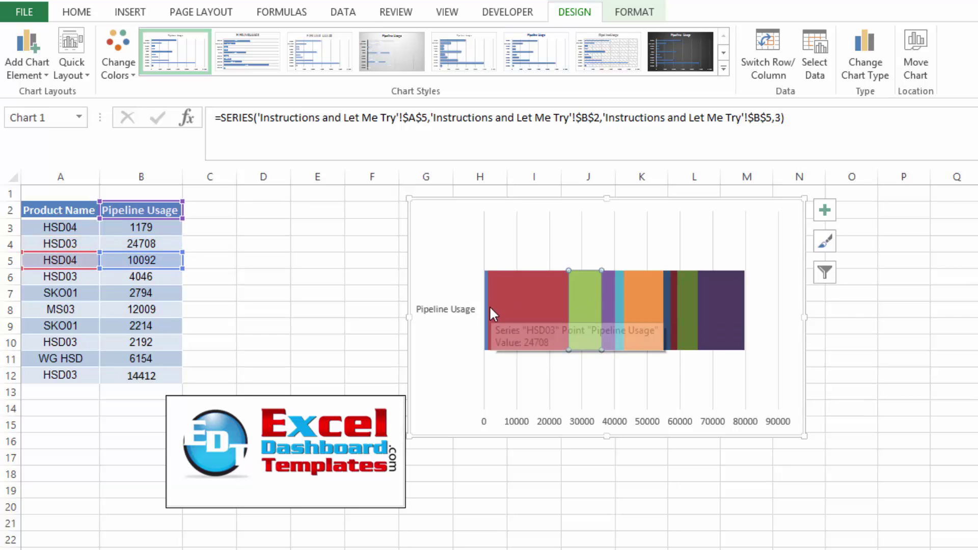
click(606, 304)
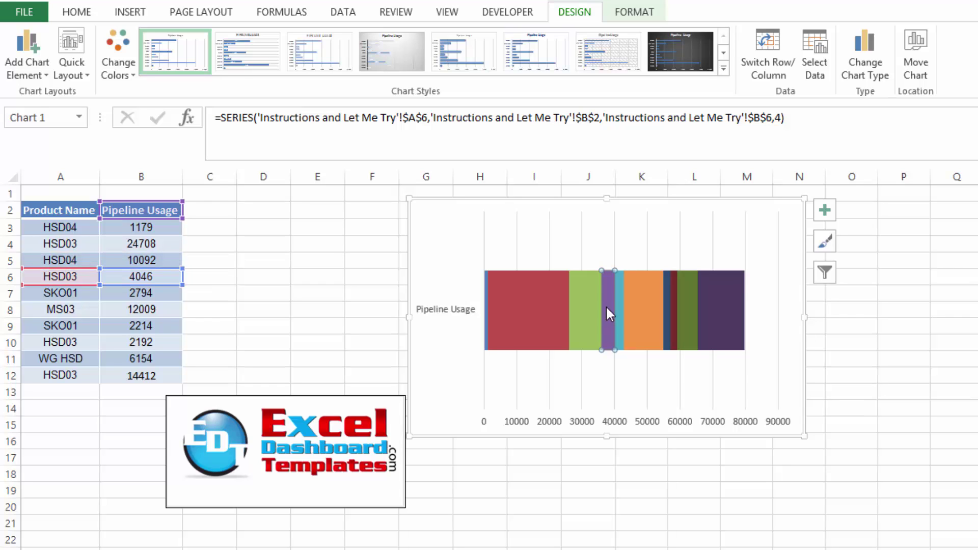
mouse_move(524, 307)
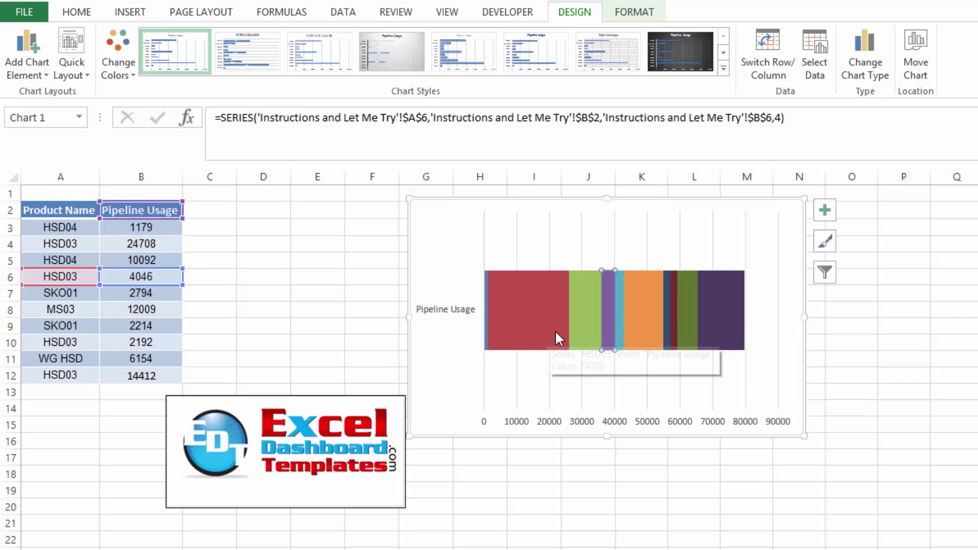
- Give the second HSD04 segment of the stacked bar a solid blue theme fill matching the first HSD04 segment
click(576, 325)
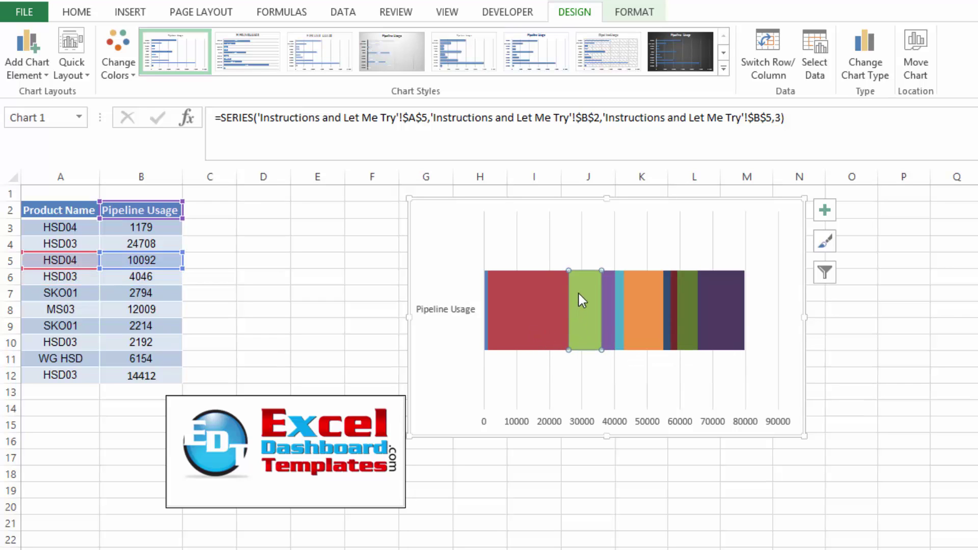
key(ctrl+1)
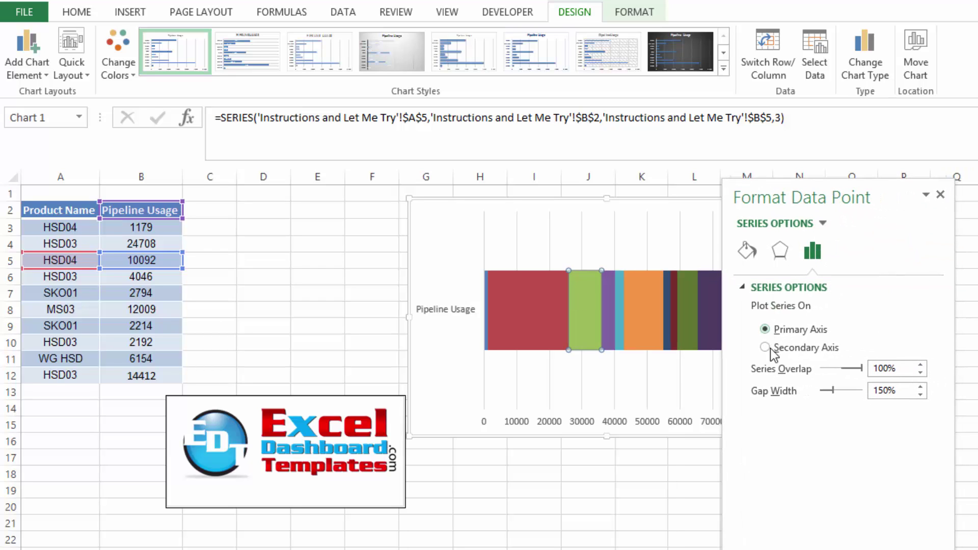
click(747, 251)
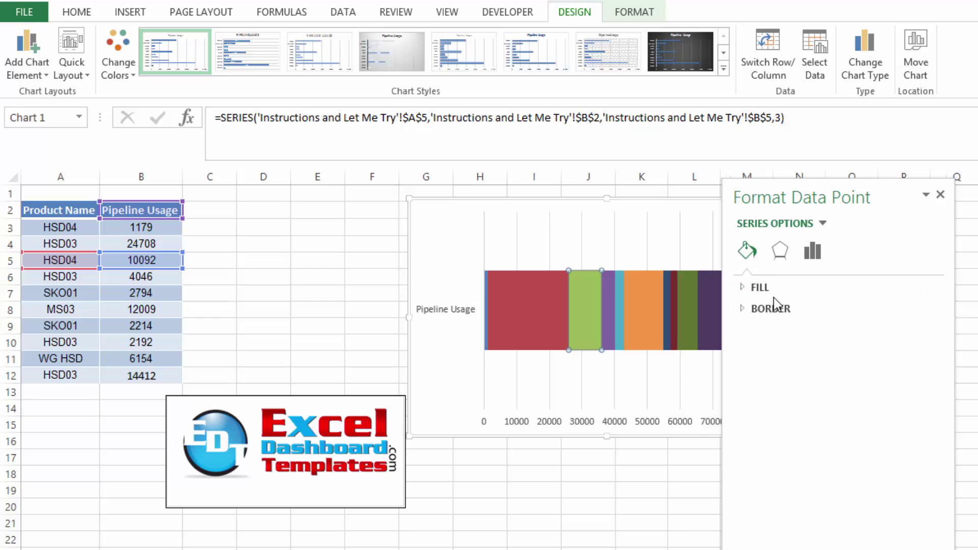
click(748, 292)
click(756, 329)
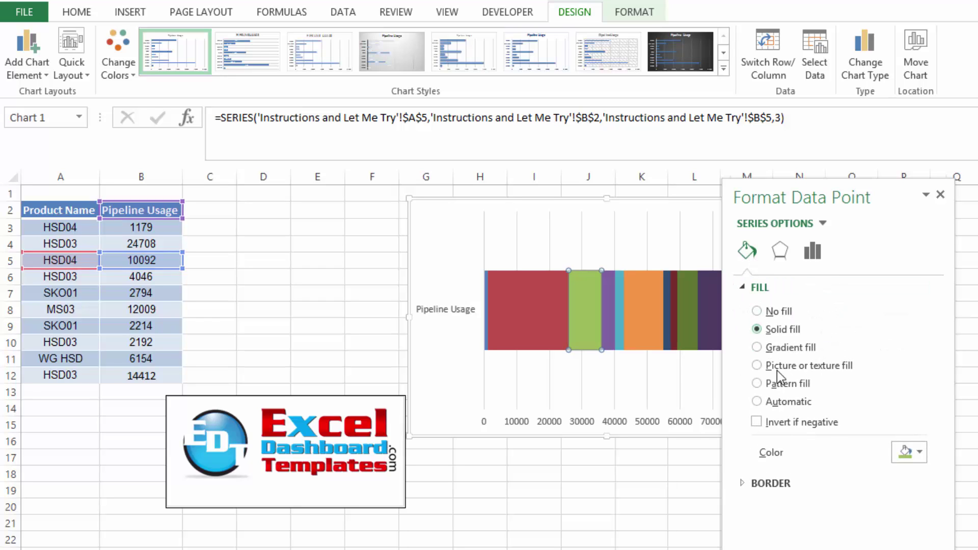
click(905, 455)
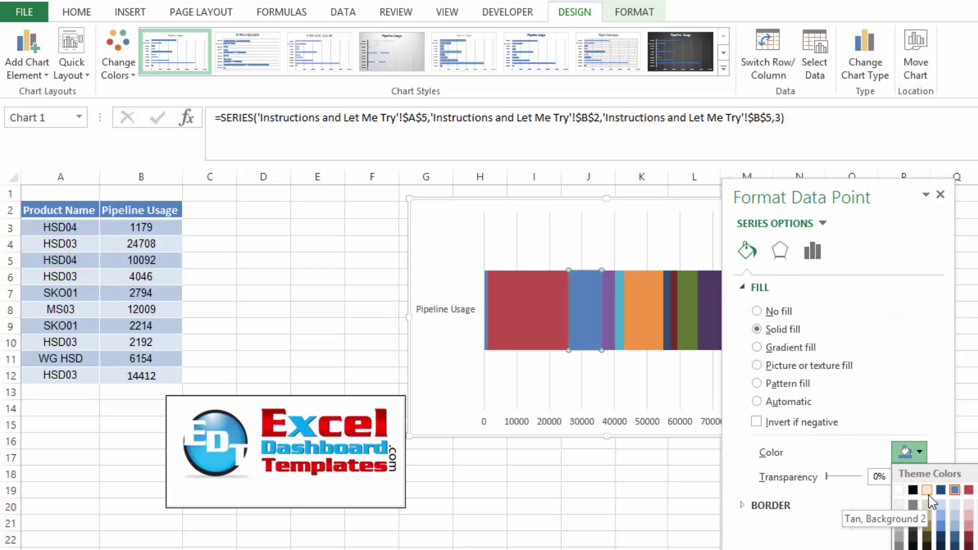
click(955, 490)
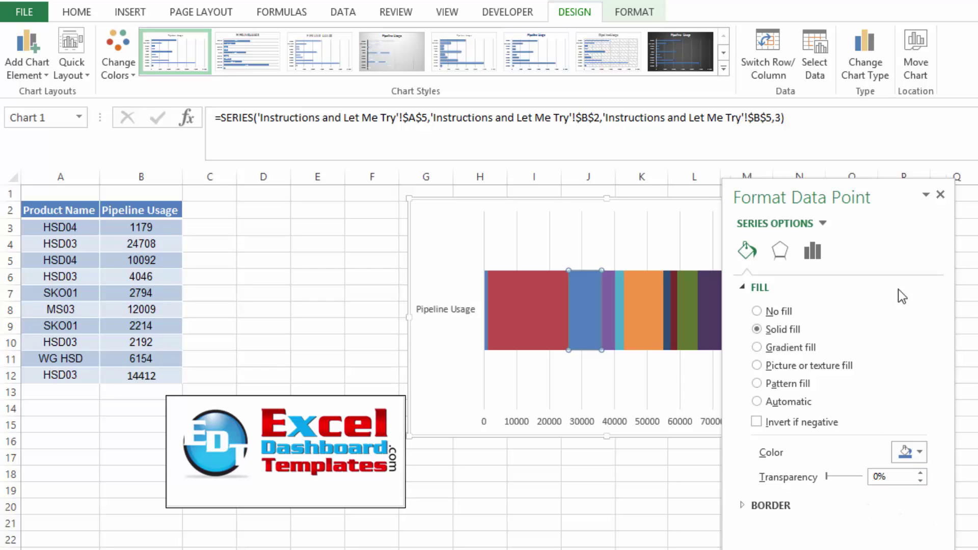
click(940, 194)
click(937, 358)
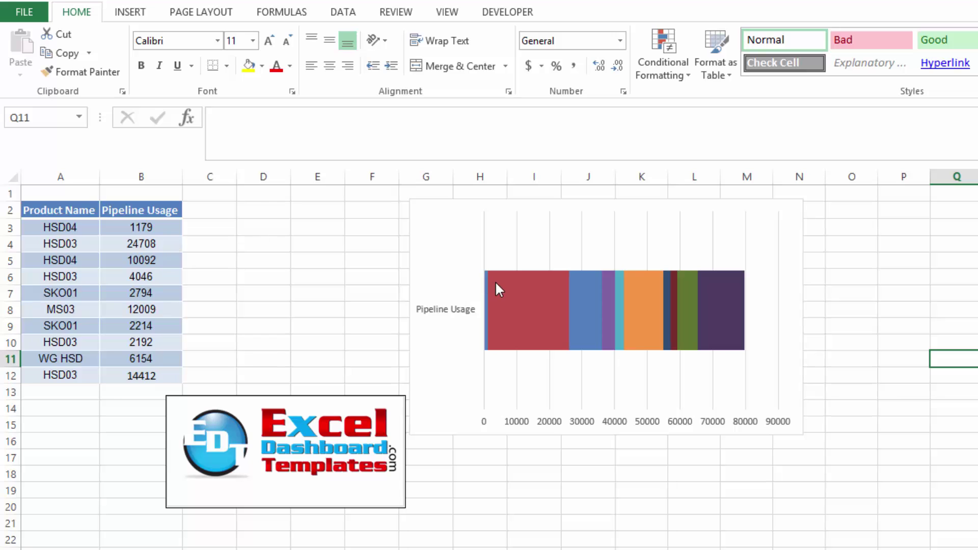
- Review the HSD03, HSD04, MS03 and WG HSD segments of the recoloured stacked bar
click(516, 292)
click(585, 285)
click(639, 284)
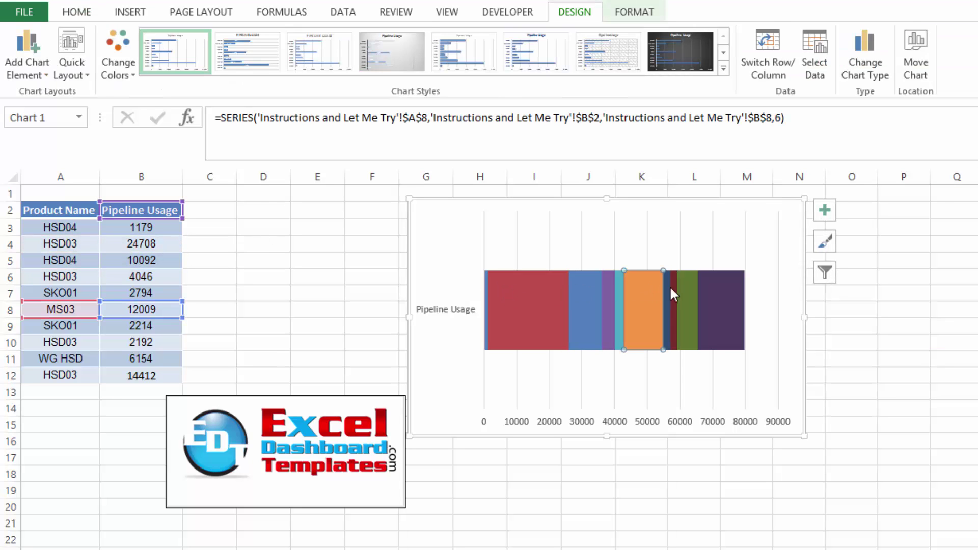
click(688, 289)
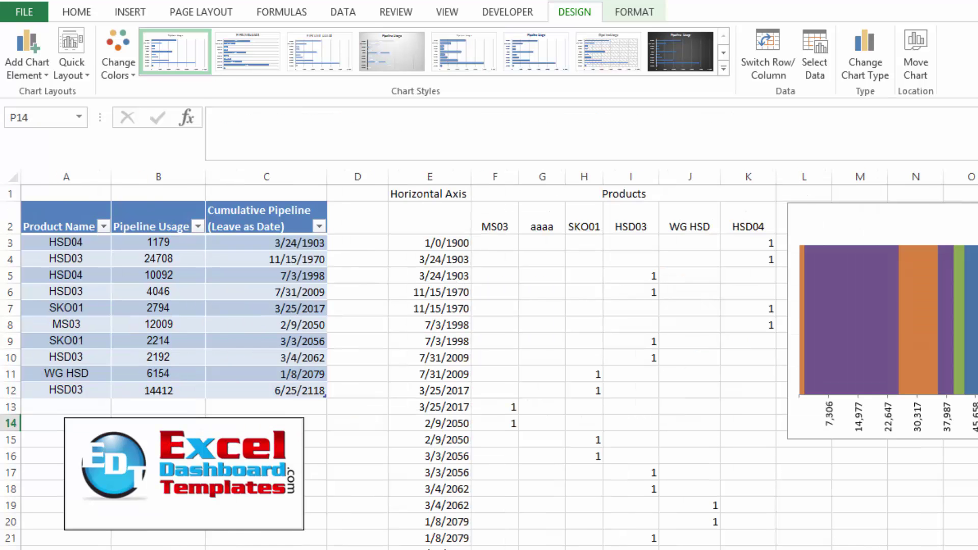
- On the sheet with the finished solution, examine the product table and the formulas in its Cumulative Pipeline column
key(Escape)
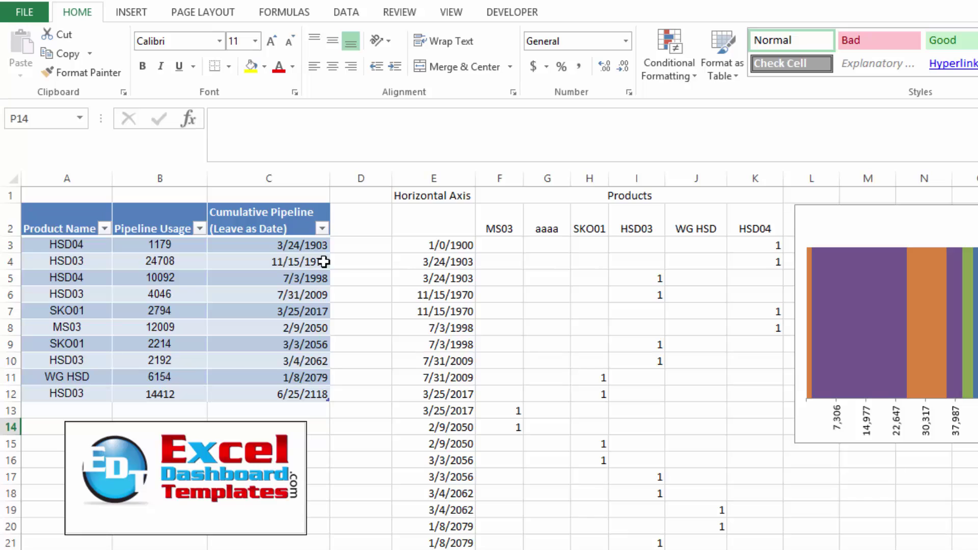
click(275, 248)
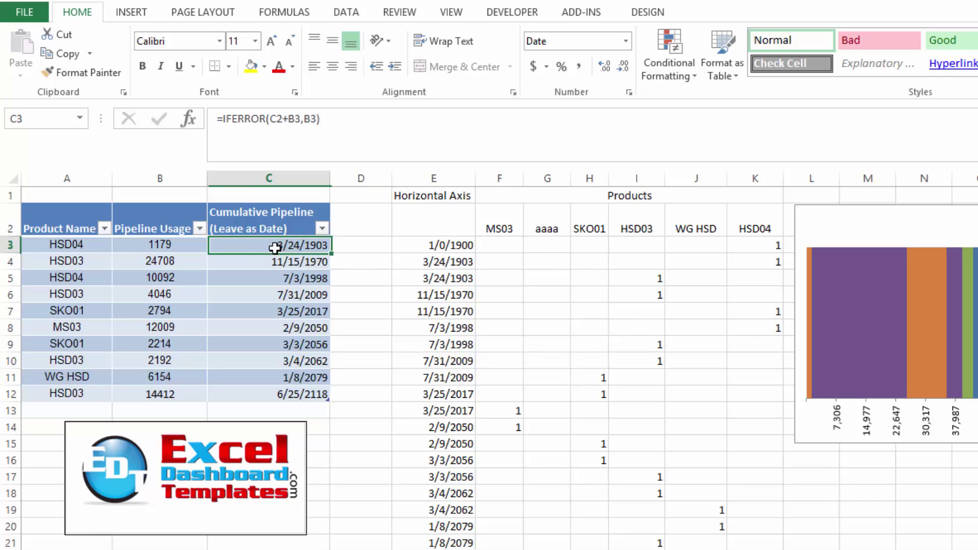
click(245, 225)
drag(74, 216, 267, 196)
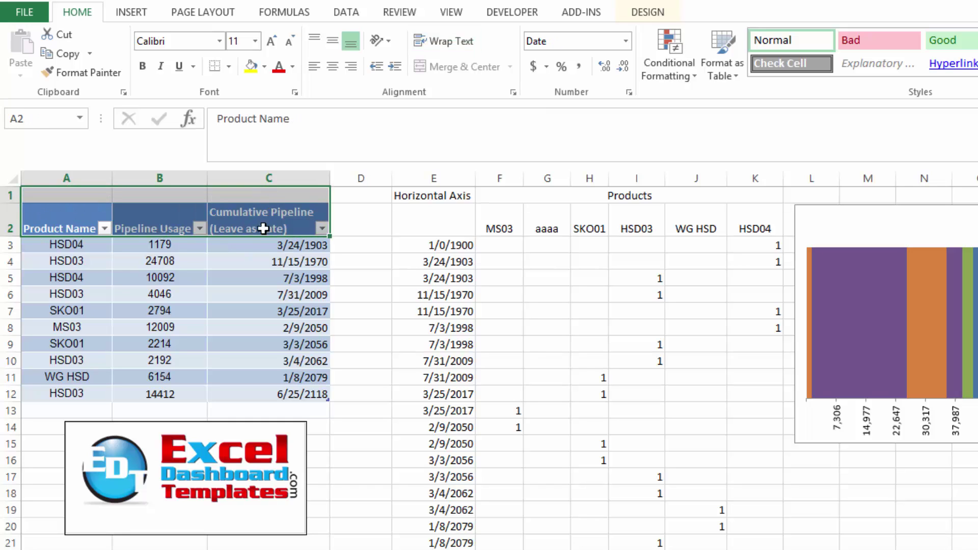
drag(78, 225, 251, 405)
click(253, 334)
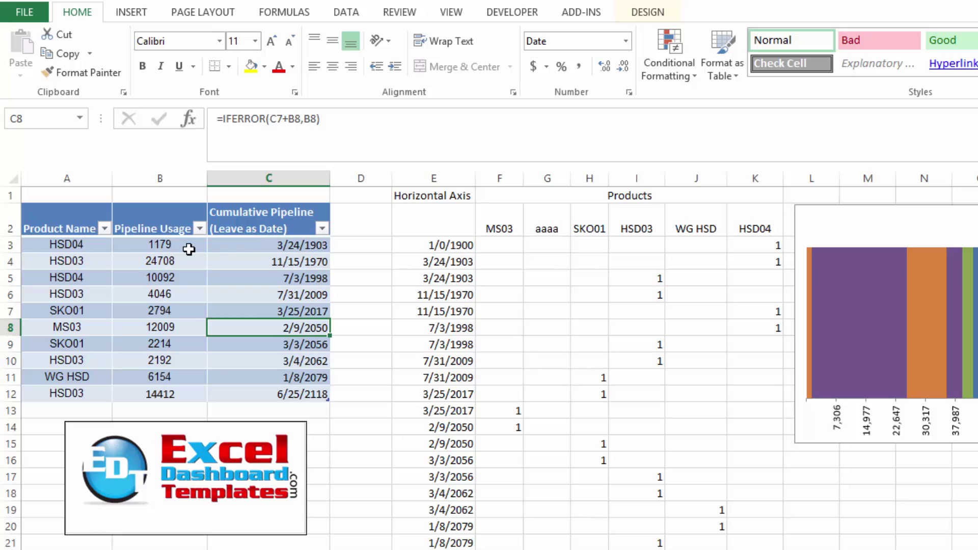
click(185, 249)
- Try the comma number format on the cumulative values in C3 and C4, and undo both format changes
click(249, 245)
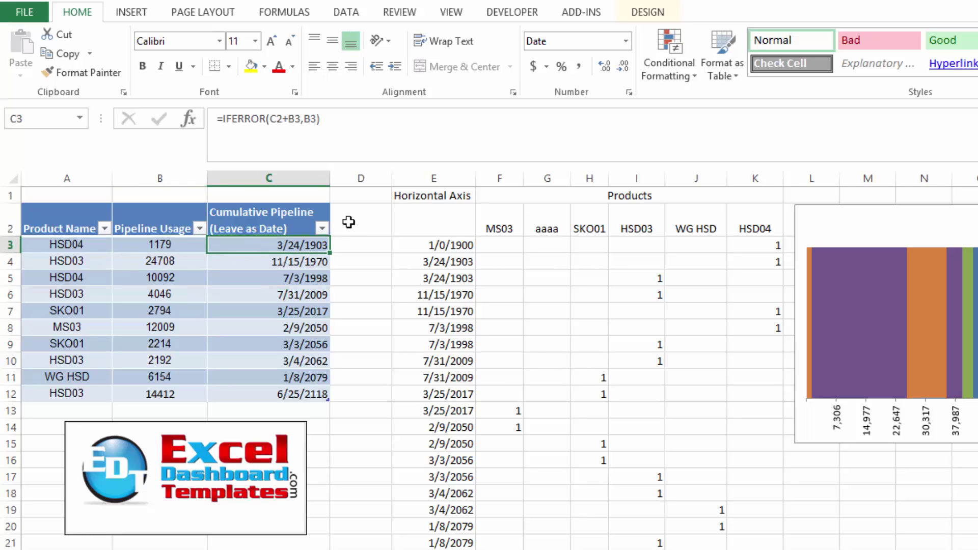
click(579, 66)
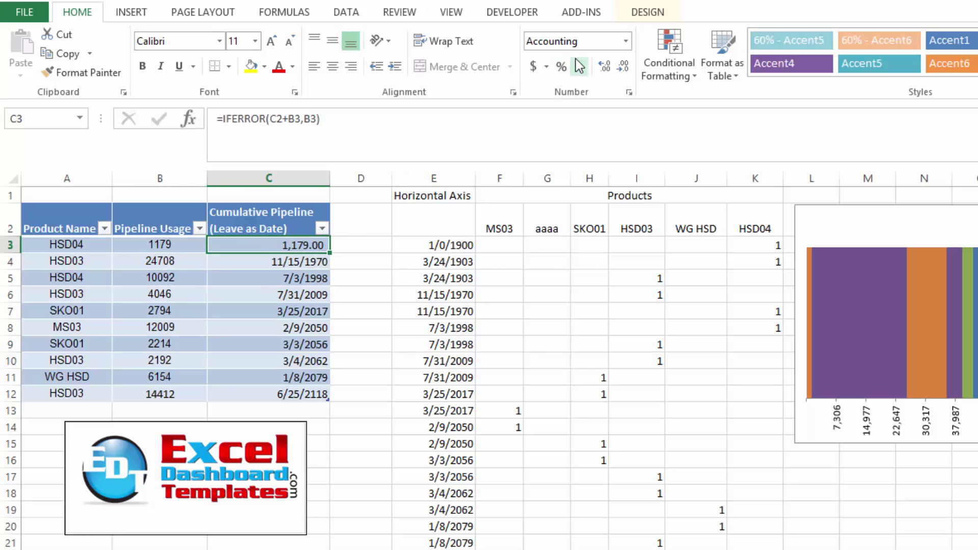
click(301, 261)
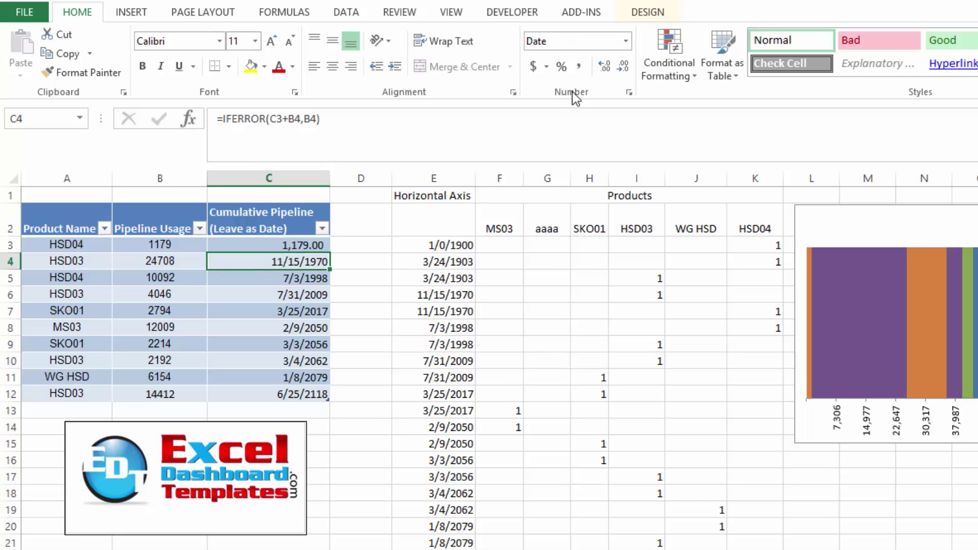
click(579, 66)
drag(164, 245, 171, 260)
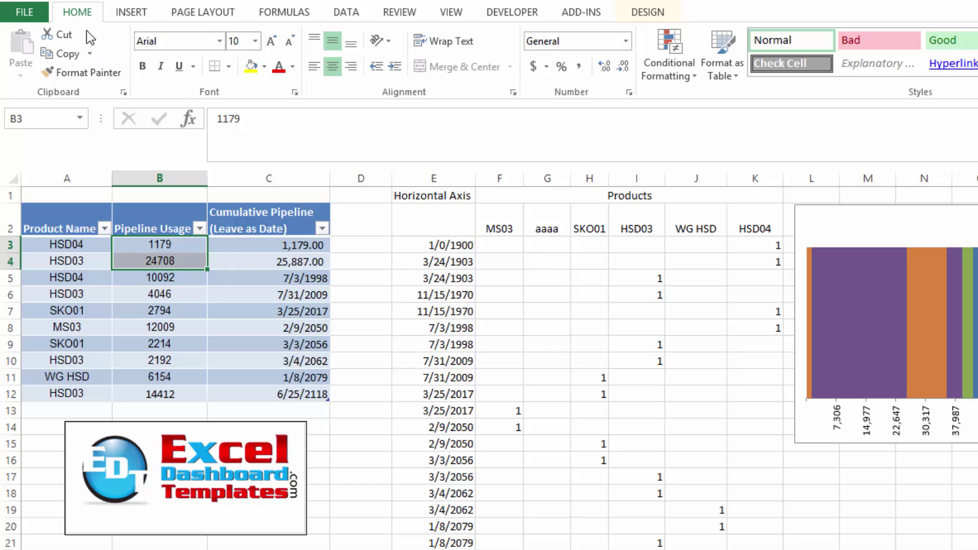
key(ctrl+z)
key(ctrl+z)
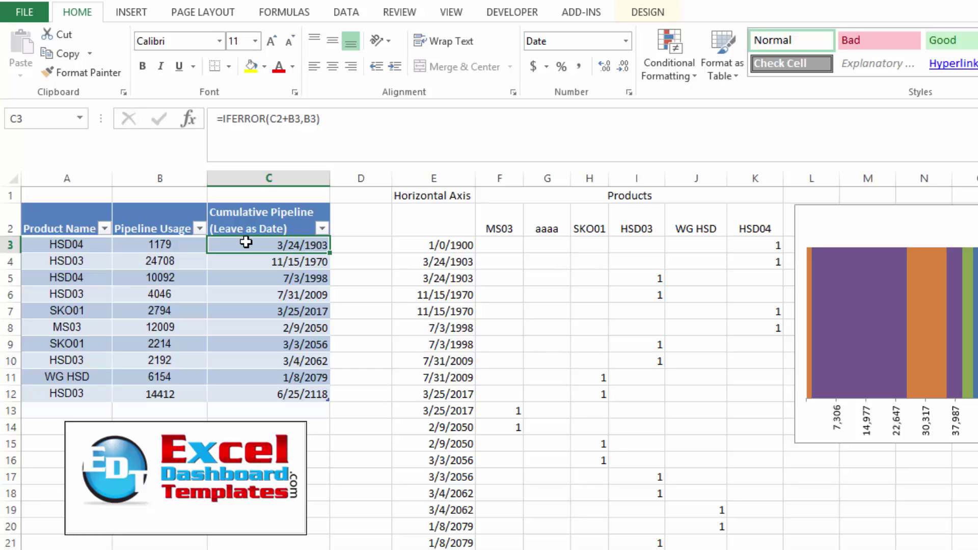
- Examine the finished chart's source range with the Horizontal Axis and Products columns, and the Cumulative Pipeline formula in C3
click(847, 237)
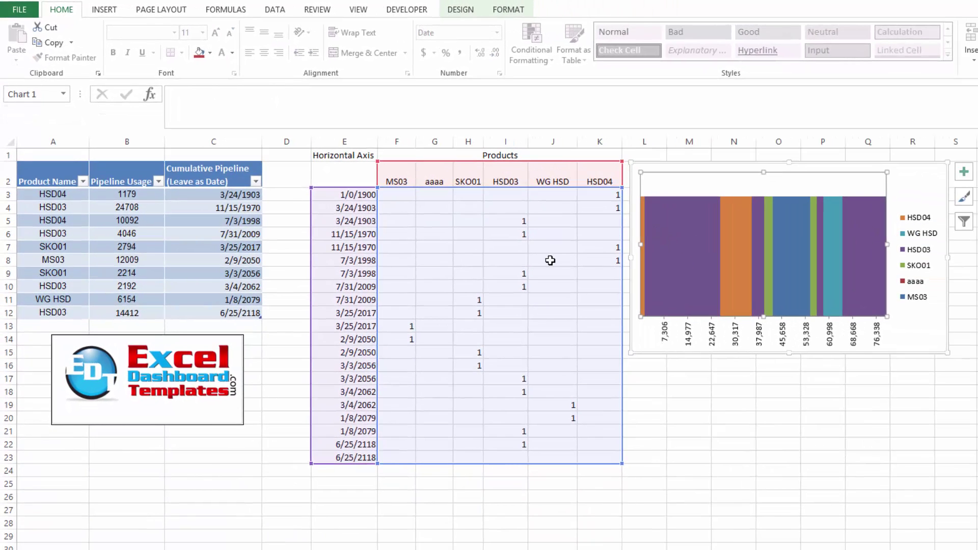
click(404, 198)
drag(357, 172, 582, 453)
click(219, 195)
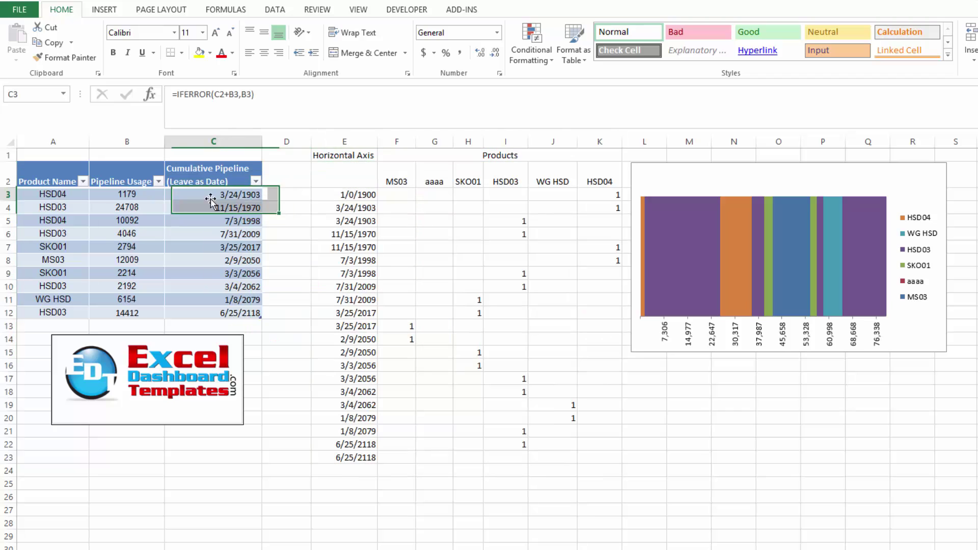
- Review the product table from its first to its last row, including the Cumulative Pipeline formula in C12
click(63, 199)
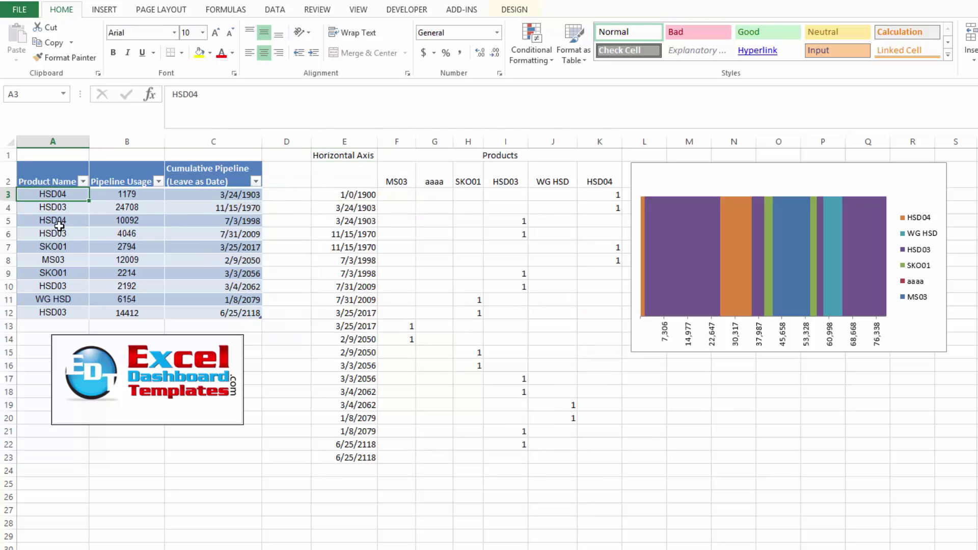
click(69, 316)
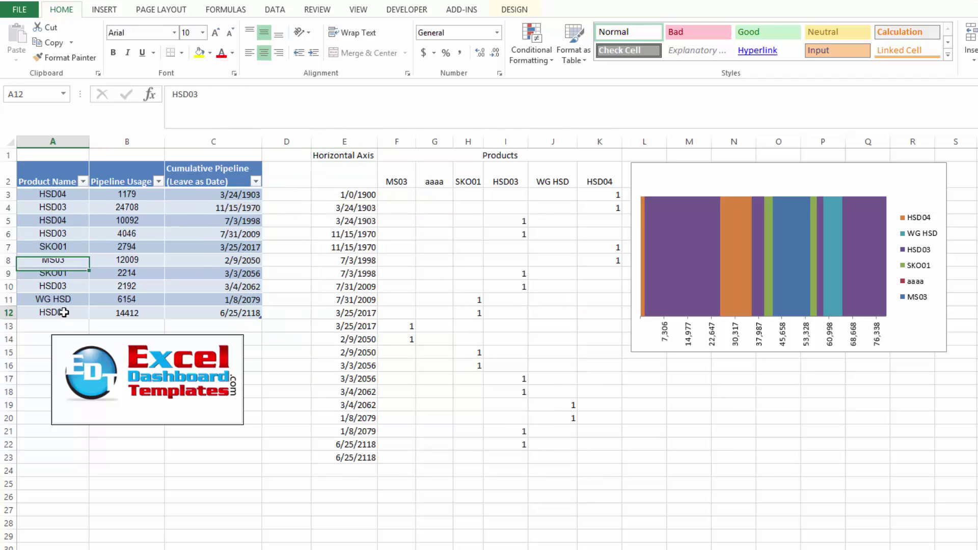
click(108, 316)
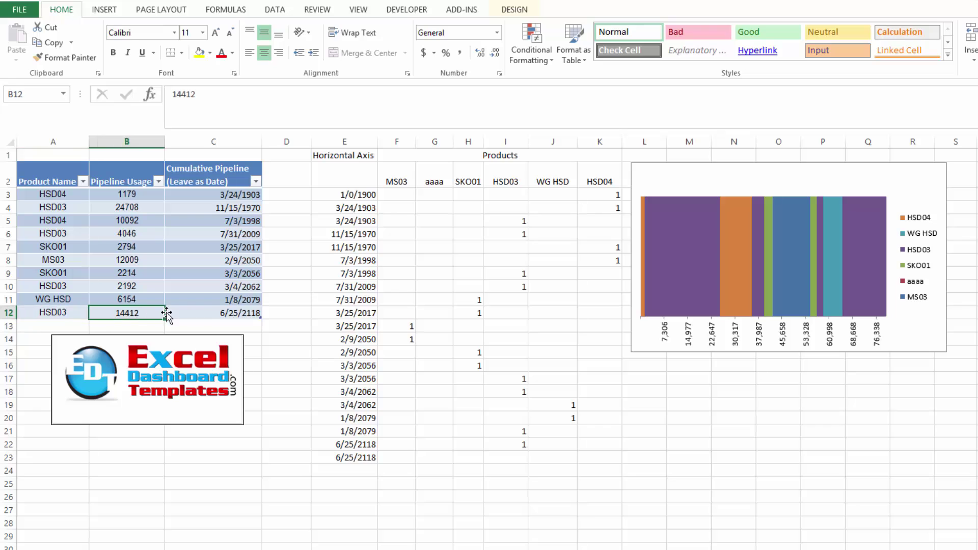
click(209, 314)
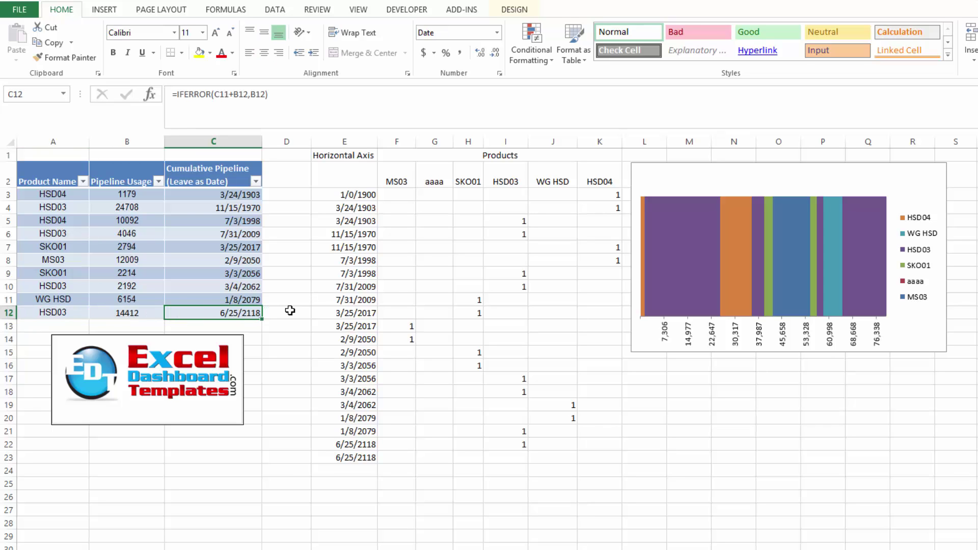
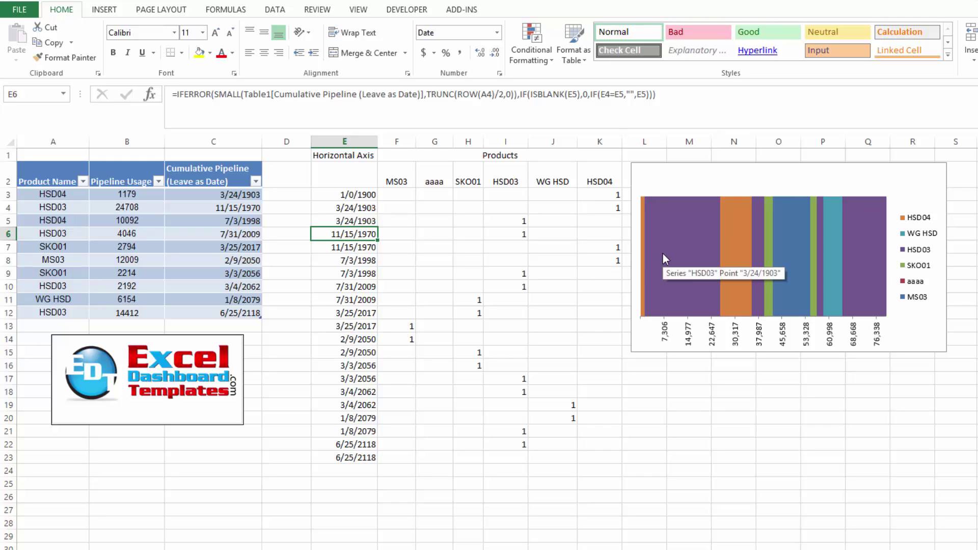
- Try the comma number format on the Horizontal Axis values in E3:E23
click(333, 194)
drag(333, 194, 343, 456)
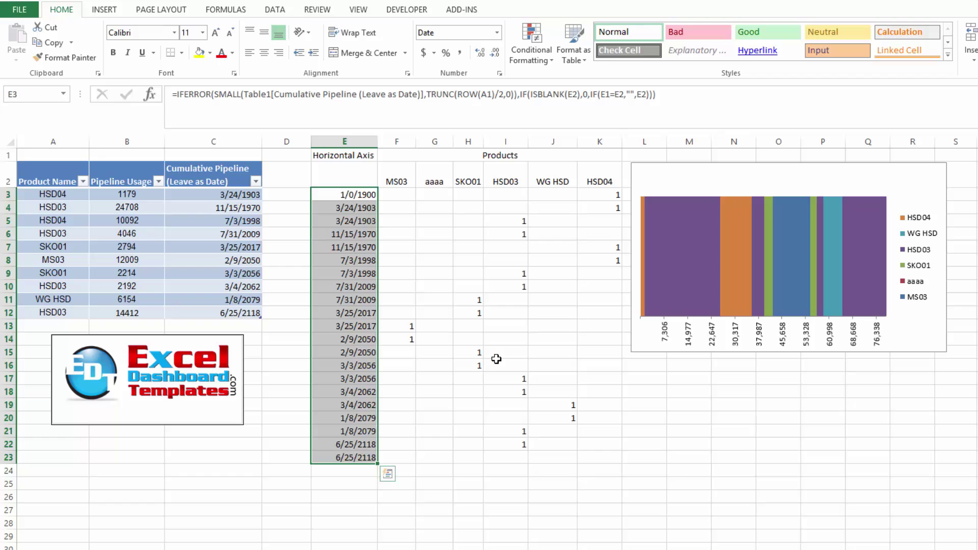
click(563, 325)
drag(360, 199, 358, 458)
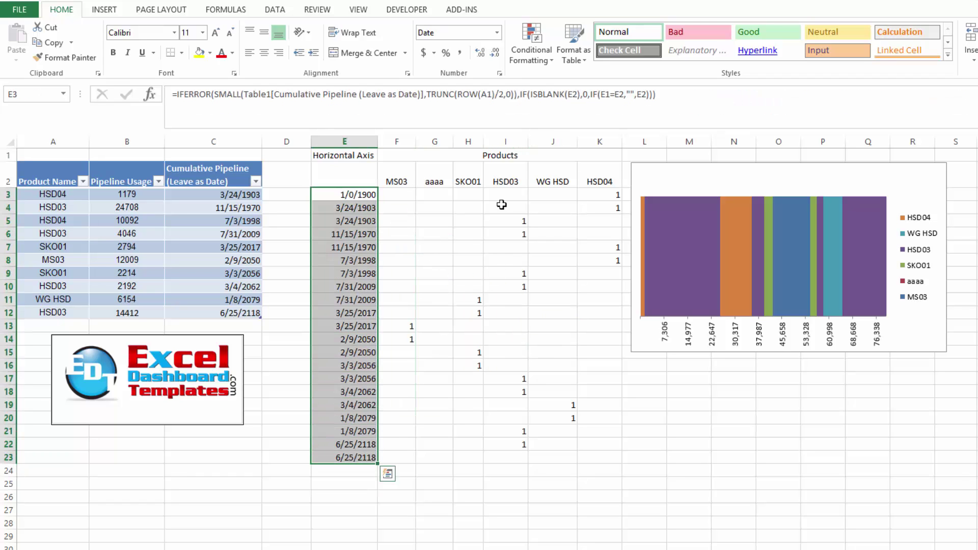
click(461, 54)
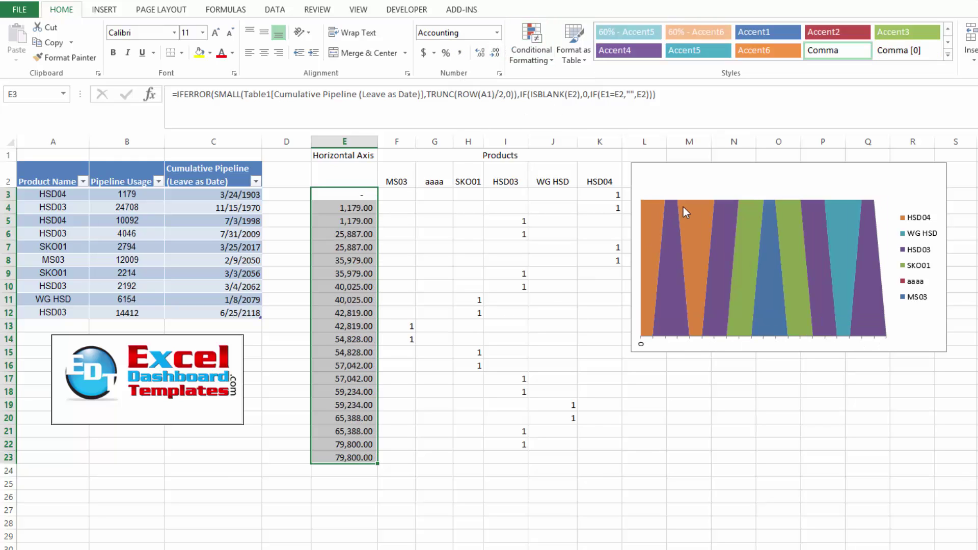
- Inspect the HSD03 series in the chart, including its source ranges and its Series Options
mouse_move(677, 276)
mouse_move(668, 251)
click(737, 210)
click(737, 211)
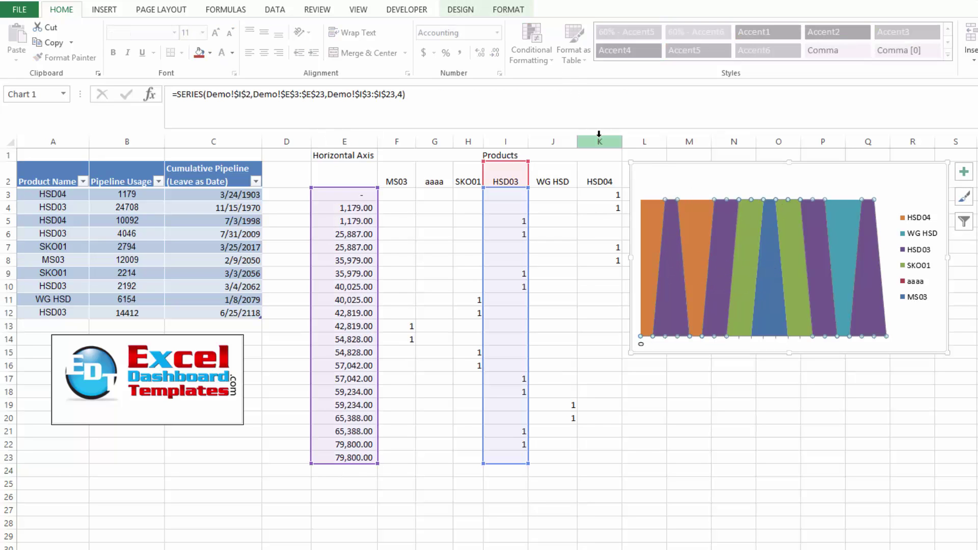
key(ctrl+1)
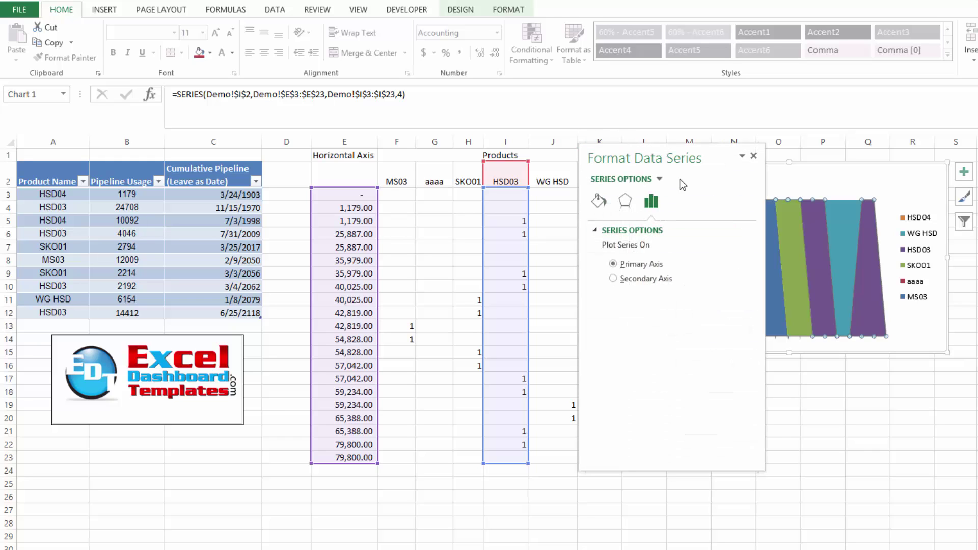
click(753, 157)
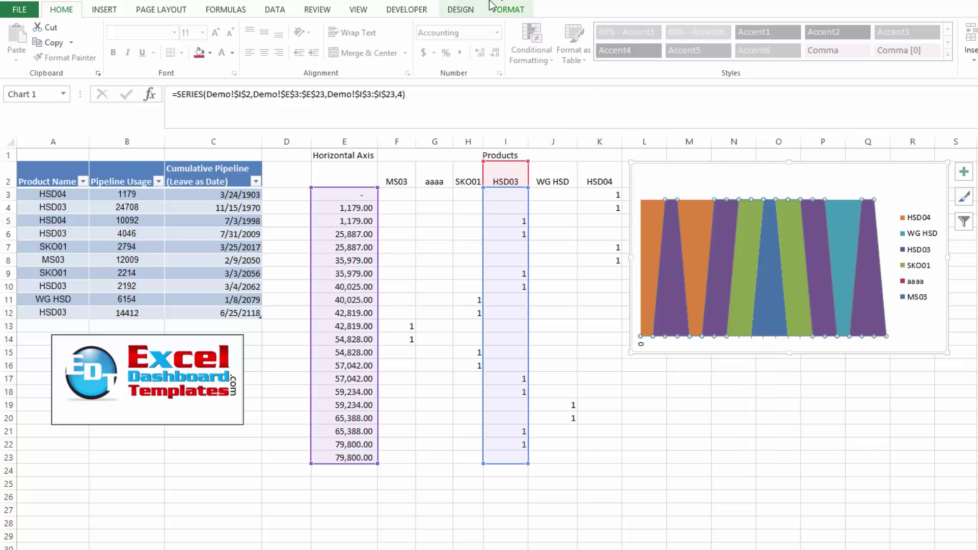
- Check the chart type assigned to every series in the combo chart's type settings, leaving the settings unchanged
click(460, 10)
click(679, 41)
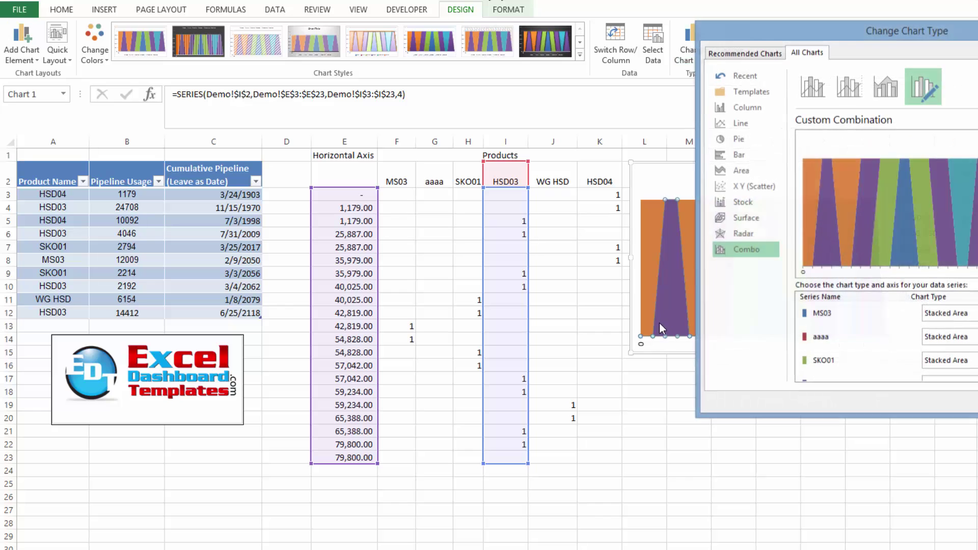
drag(893, 37, 395, 68)
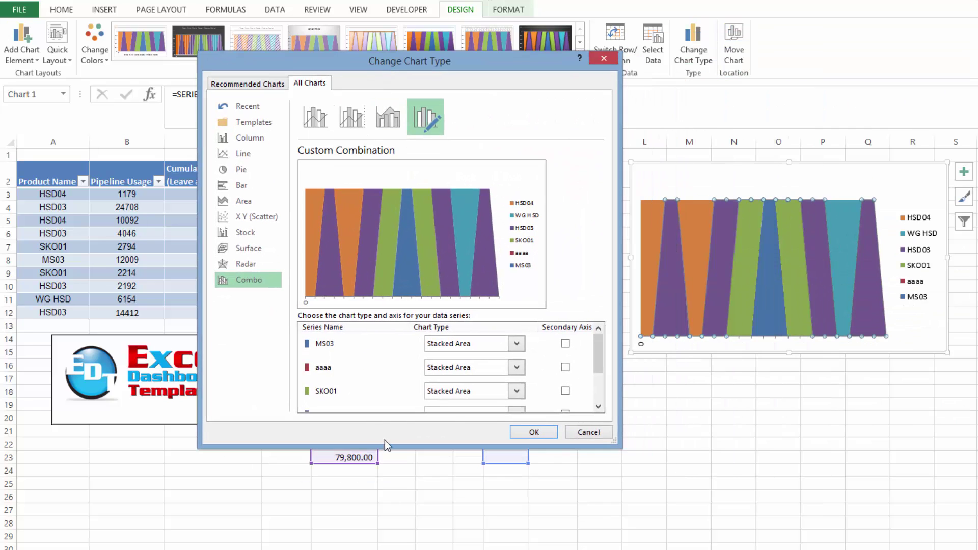
click(515, 344)
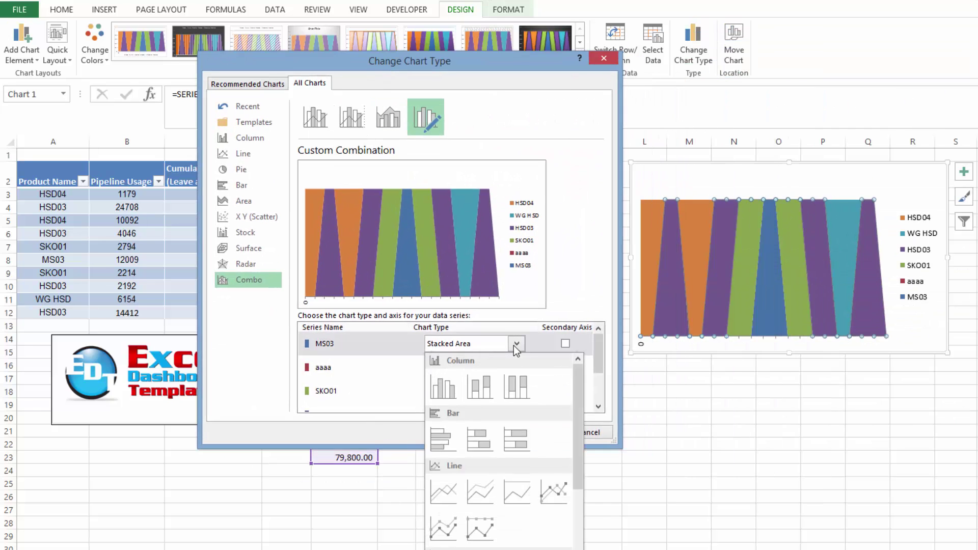
click(594, 328)
drag(599, 368, 599, 400)
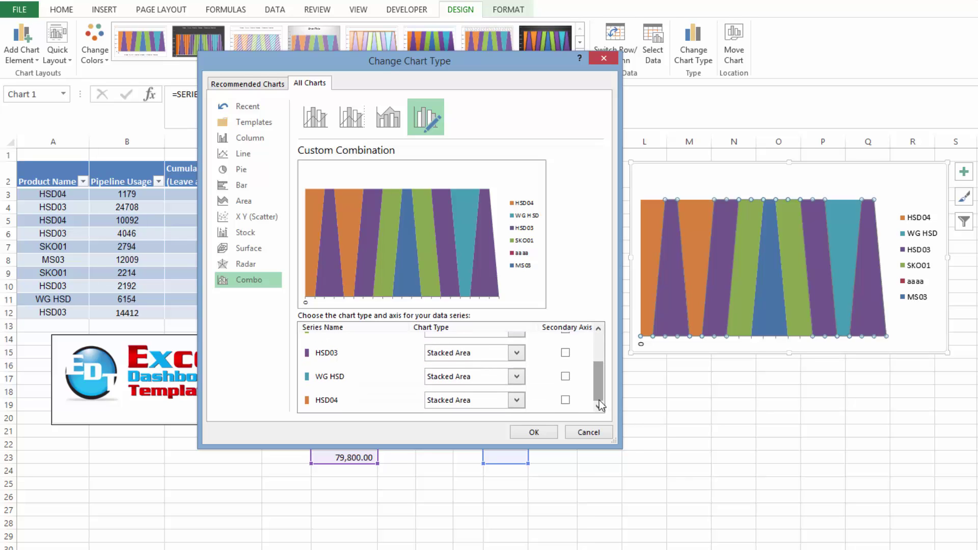
click(587, 431)
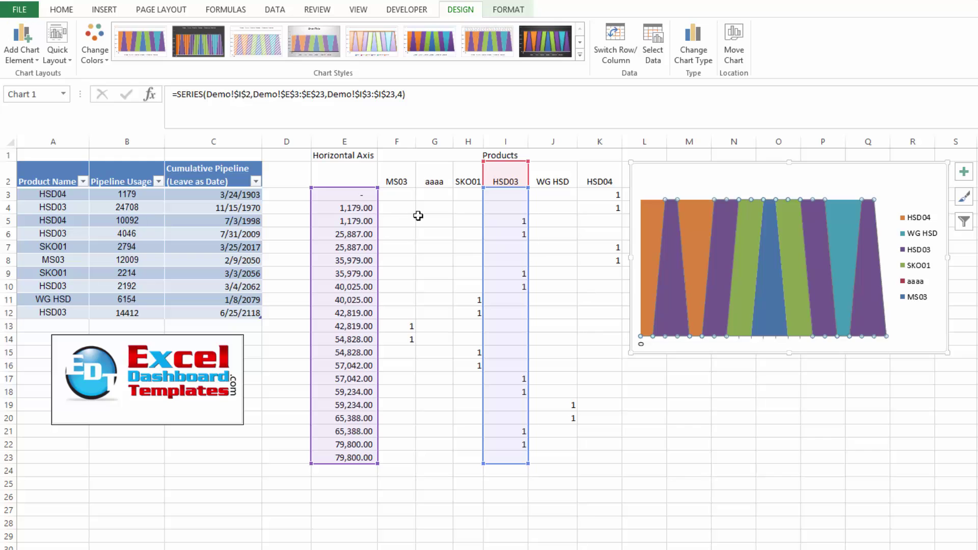
- Undo the comma number format on the Horizontal Axis values in E3:E23
drag(352, 196, 351, 457)
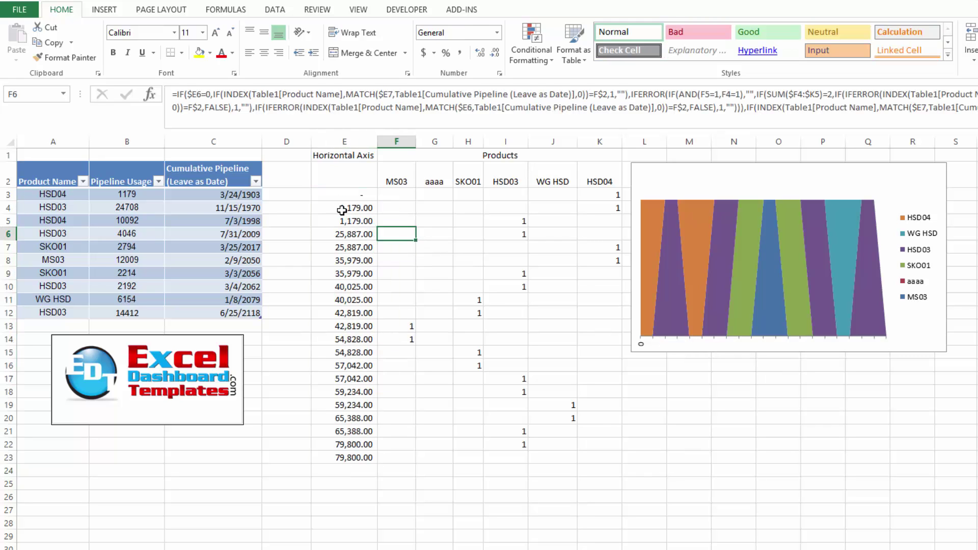
drag(342, 193, 340, 418)
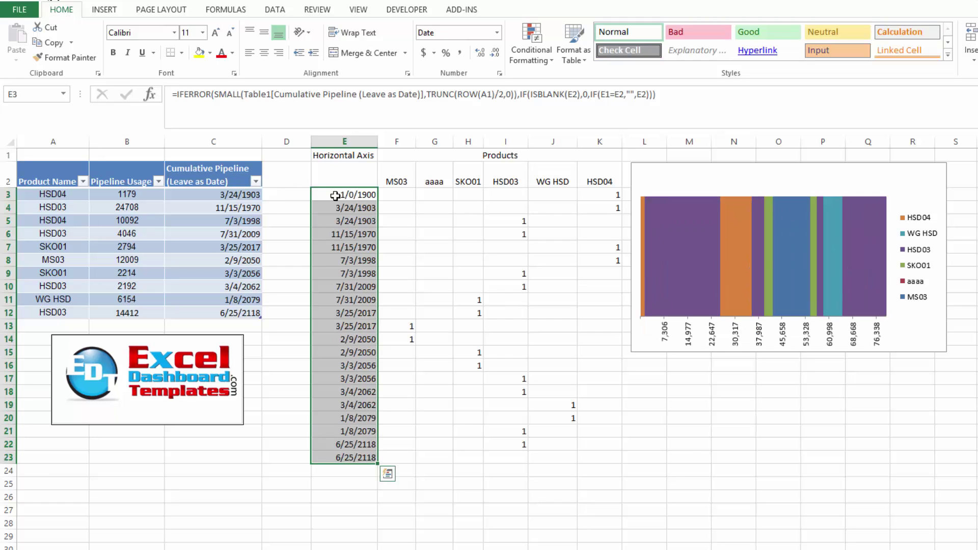
- Reduce the formula bar's height and examine the MS03 formula in F3 with its referenced cells
click(406, 201)
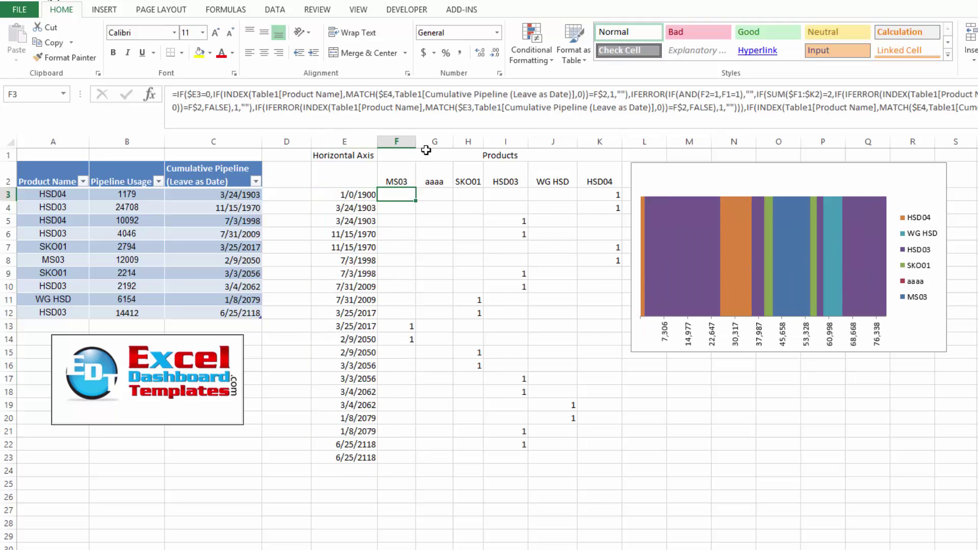
drag(437, 132, 436, 121)
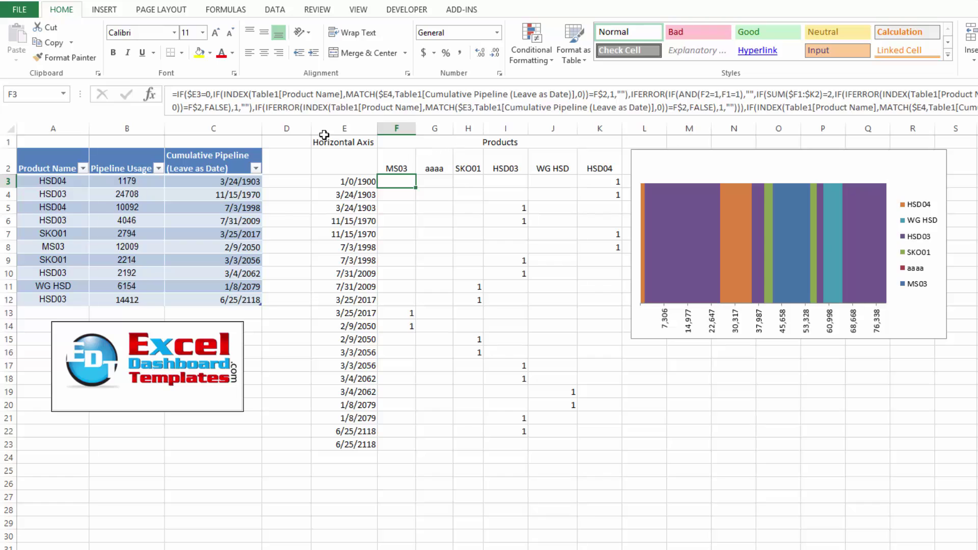
click(225, 94)
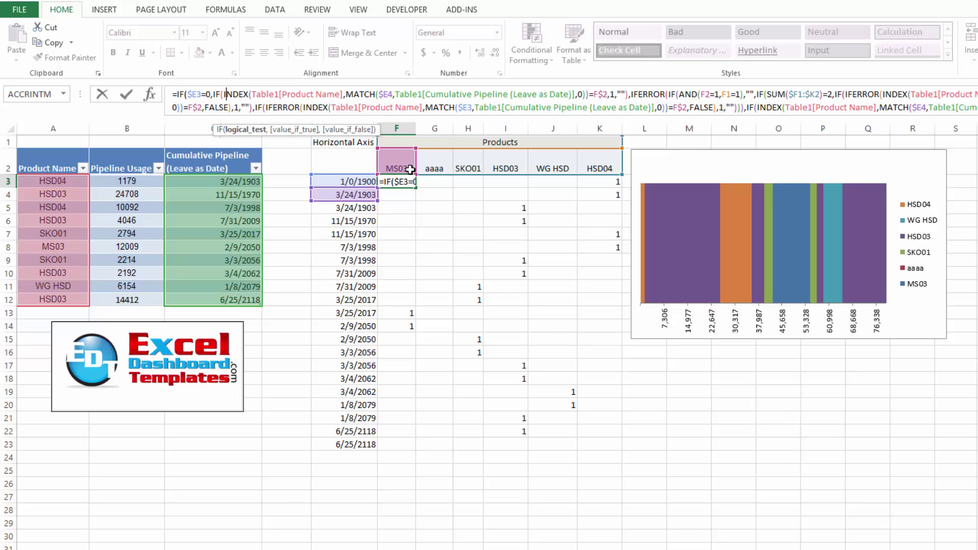
key(Escape)
click(448, 205)
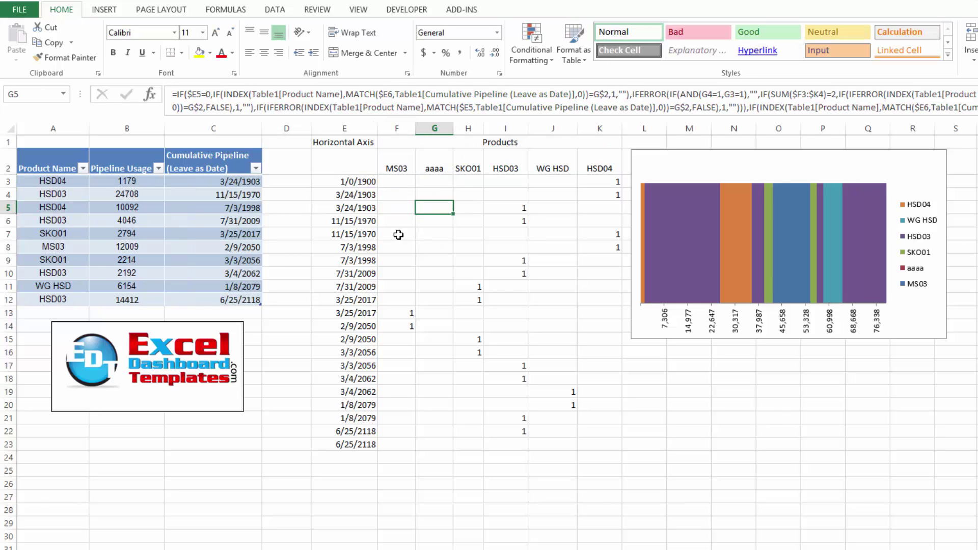
- Examine the Products formulas in F7 and I7 and the cells and table columns they reference
click(397, 230)
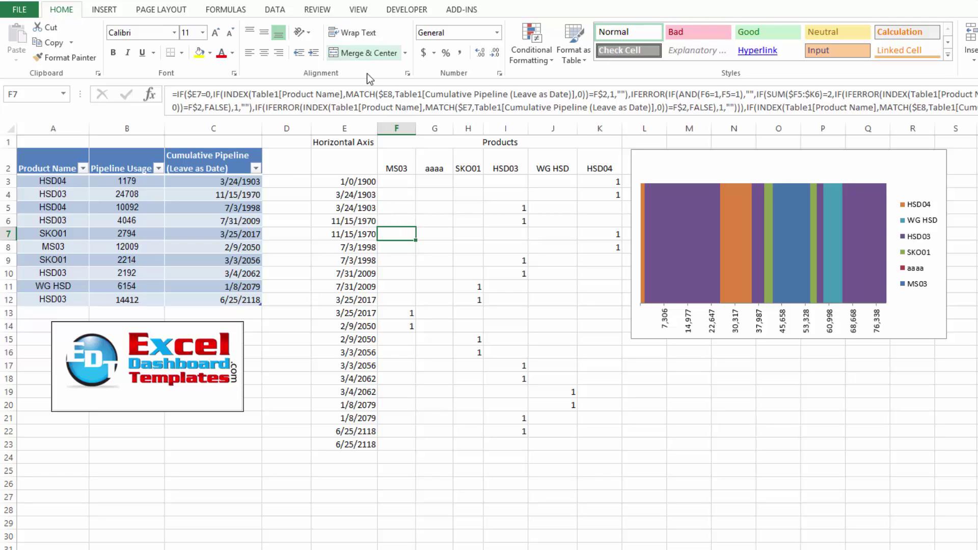
click(373, 94)
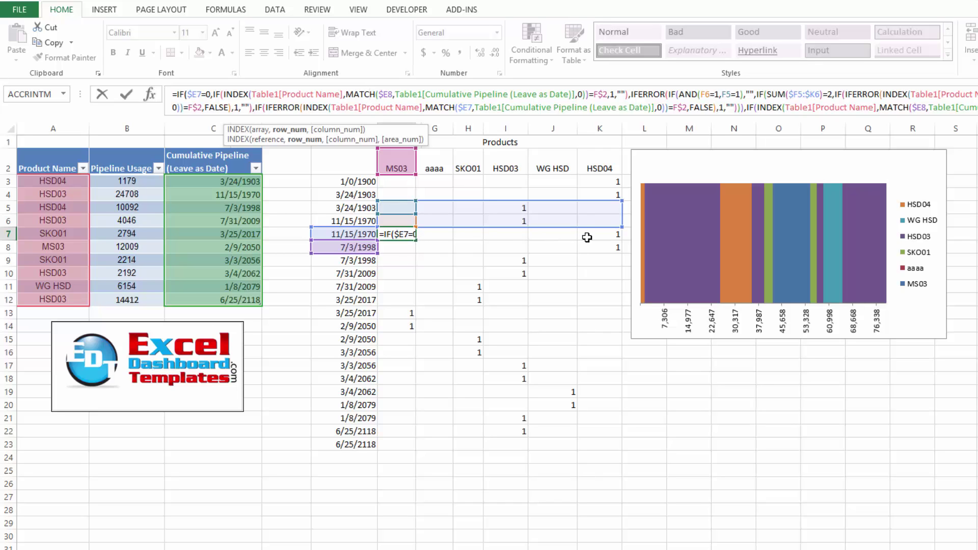
click(505, 234)
click(510, 220)
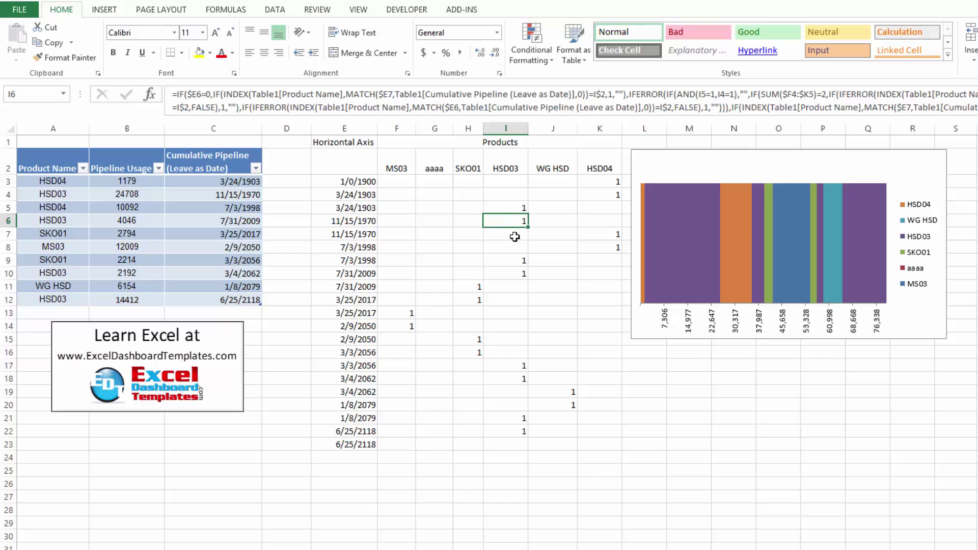
click(515, 235)
double_click(511, 234)
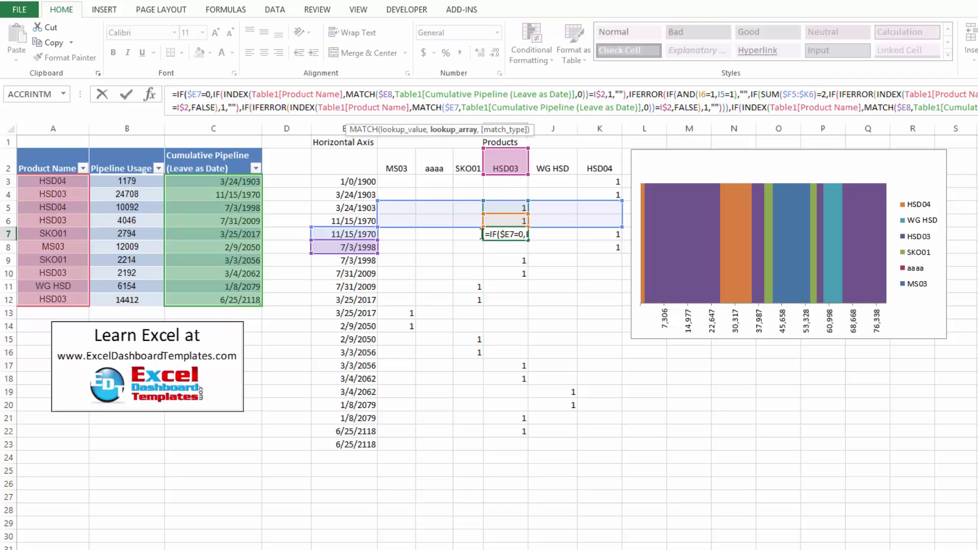
key(Escape)
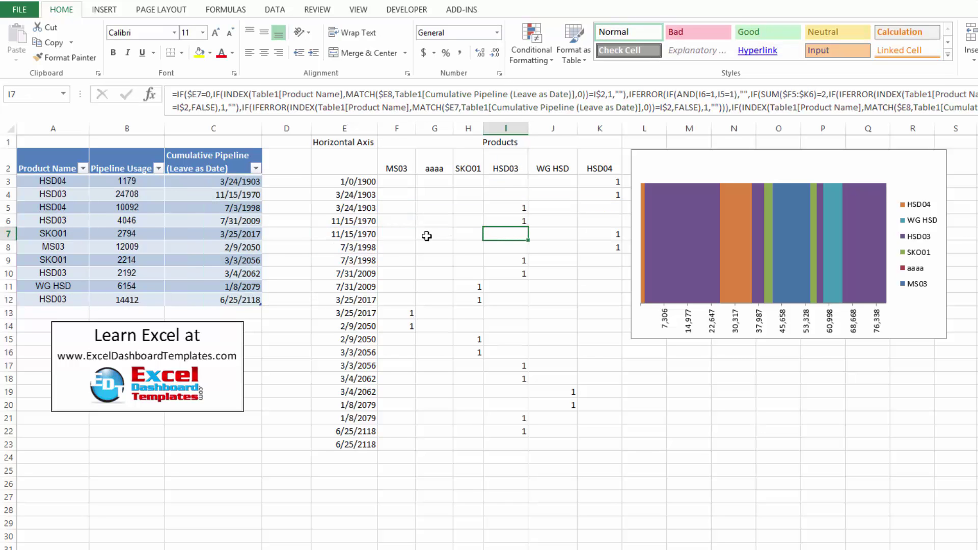
- Review the Products entries in rows 7 and 8 and across the whole grid F3:K23
drag(407, 235, 601, 249)
click(569, 270)
drag(397, 183, 592, 439)
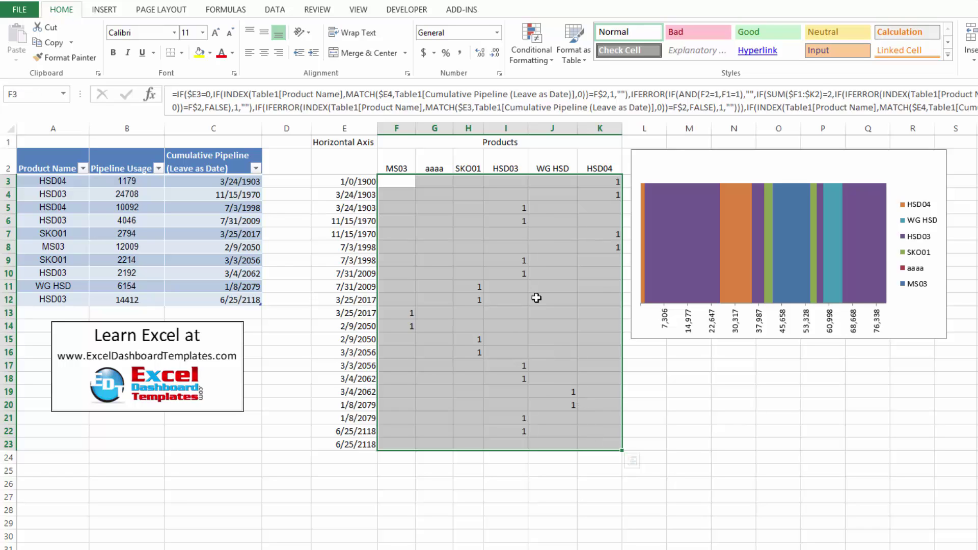
click(506, 228)
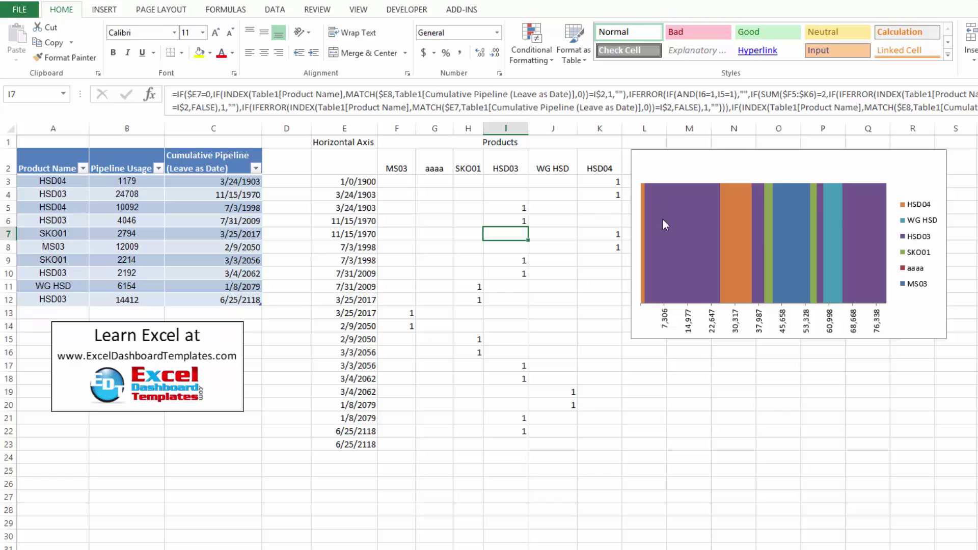
- Trace the chart's HSD03 series to its header, Horizontal Axis and value ranges in the Products grid
click(664, 255)
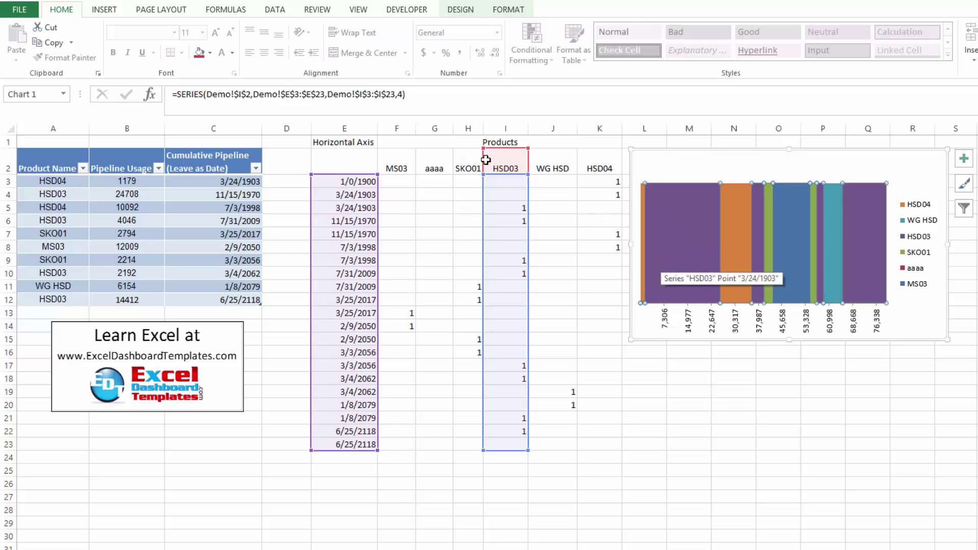
click(509, 170)
click(689, 223)
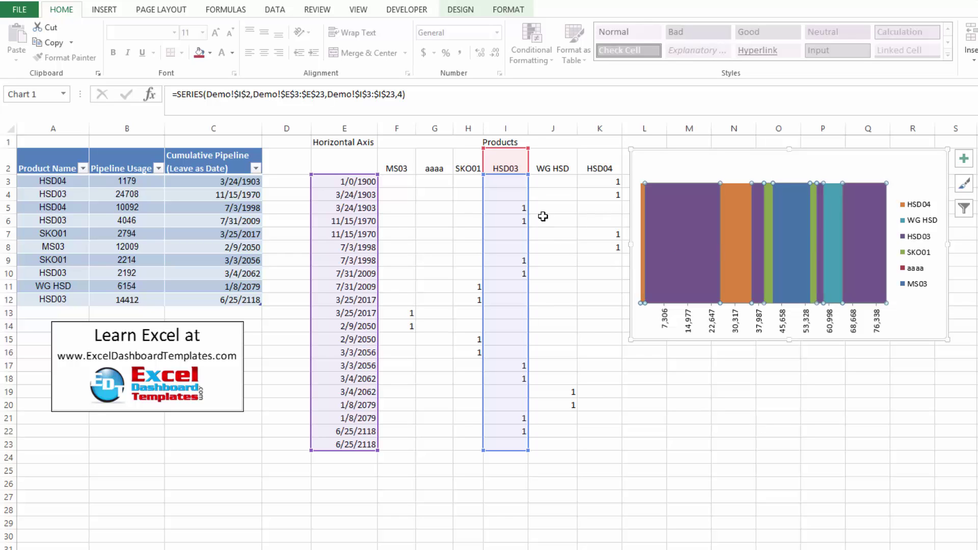
click(512, 206)
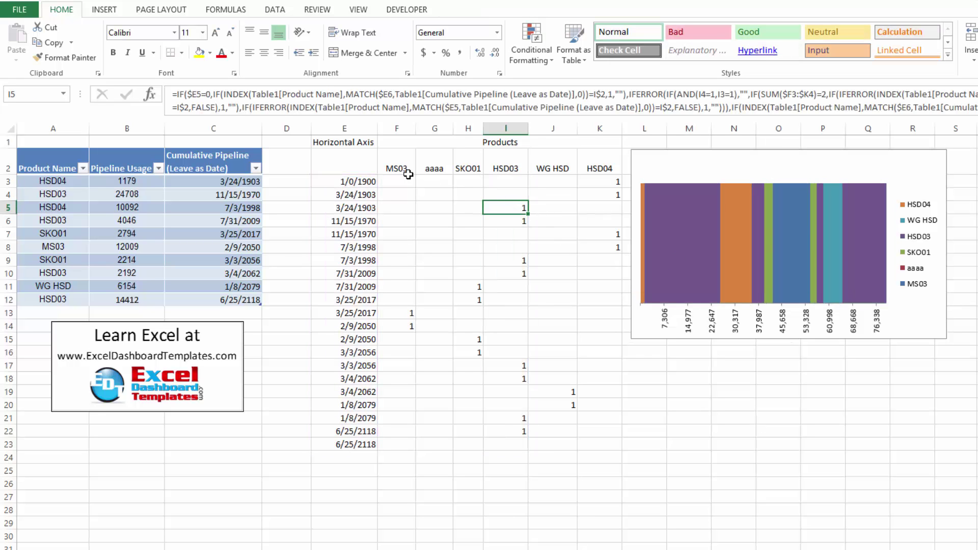
drag(402, 178, 584, 433)
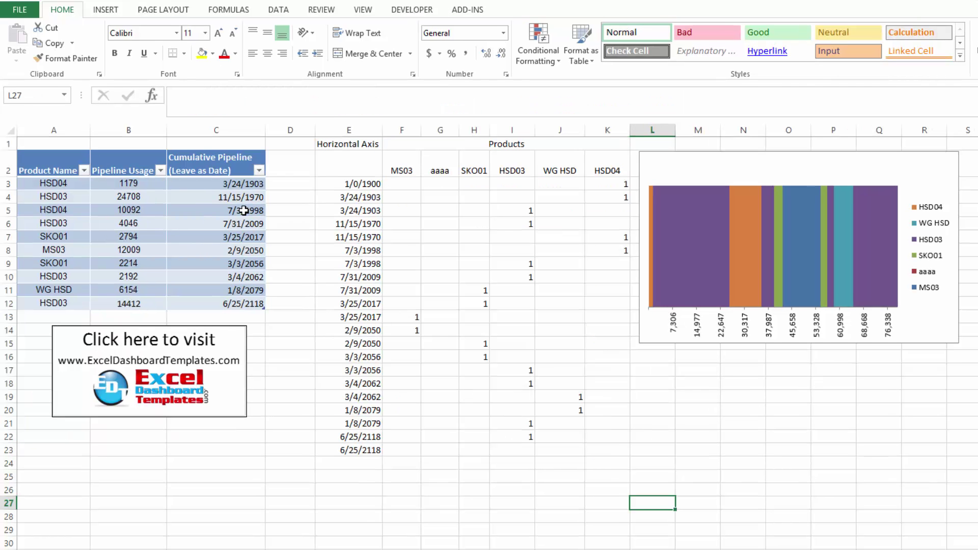
- Review the Cumulative Pipeline formula in C3, the Product Name and Pipeline Usage data, and the header in C2
click(230, 184)
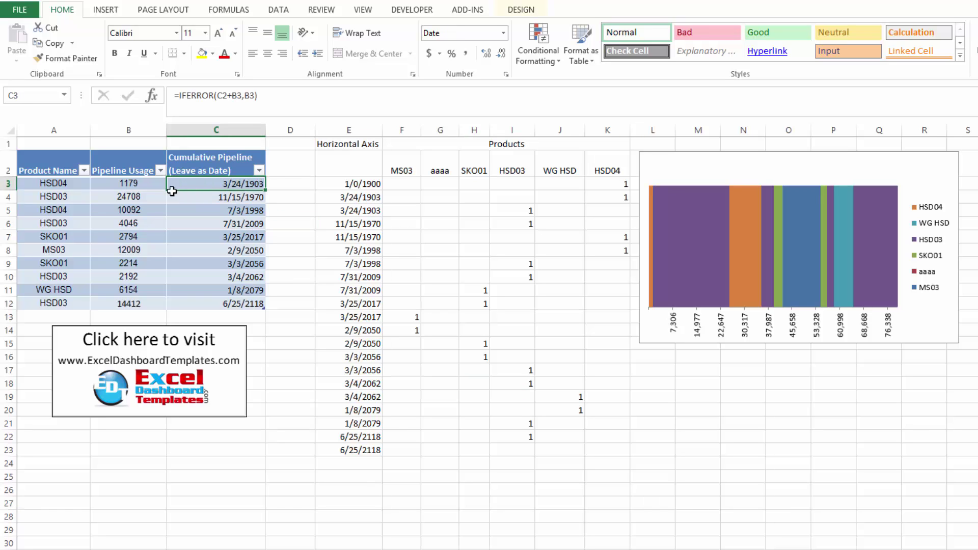
drag(51, 165, 120, 303)
click(222, 167)
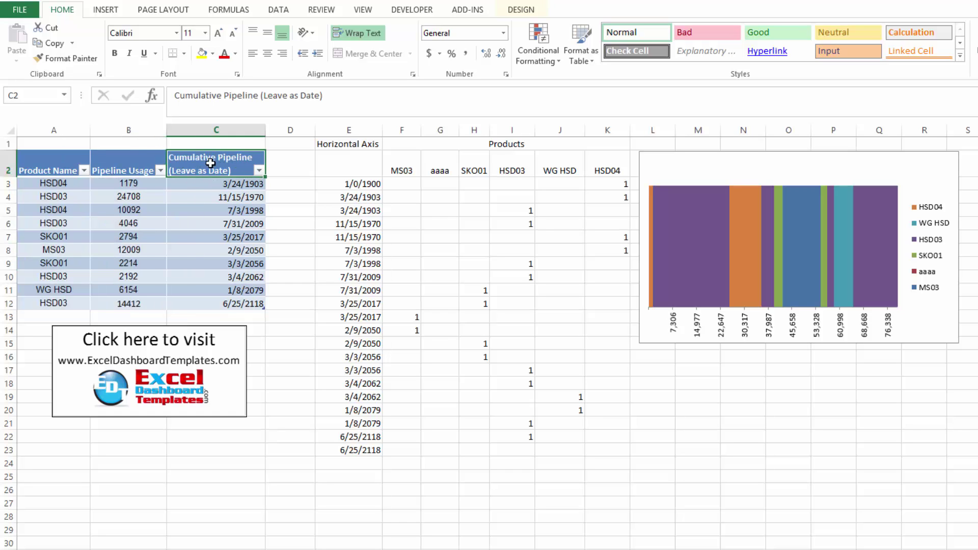
- Try the Comma number format on the Cumulative Pipeline values in C3:C12, and undo it
click(136, 183)
click(130, 198)
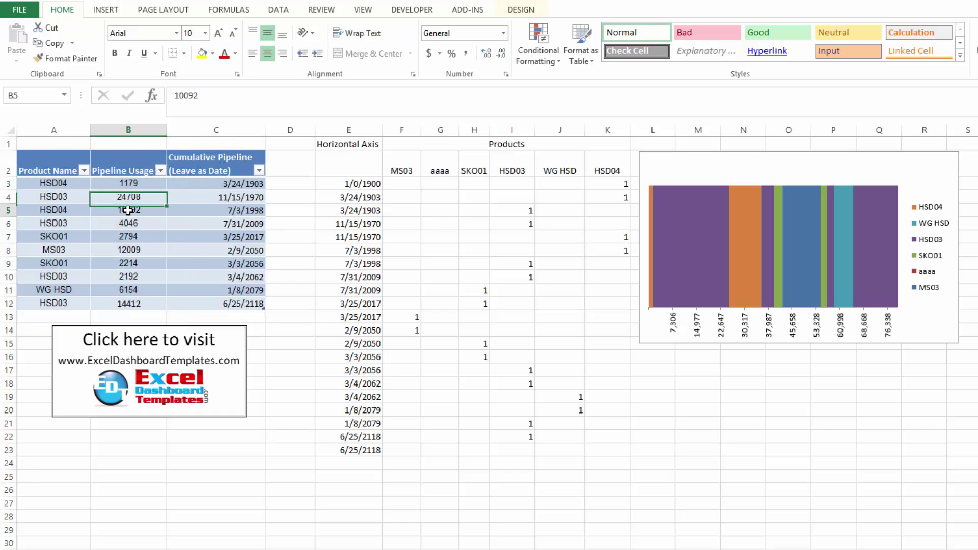
click(129, 210)
drag(210, 182, 206, 305)
click(463, 56)
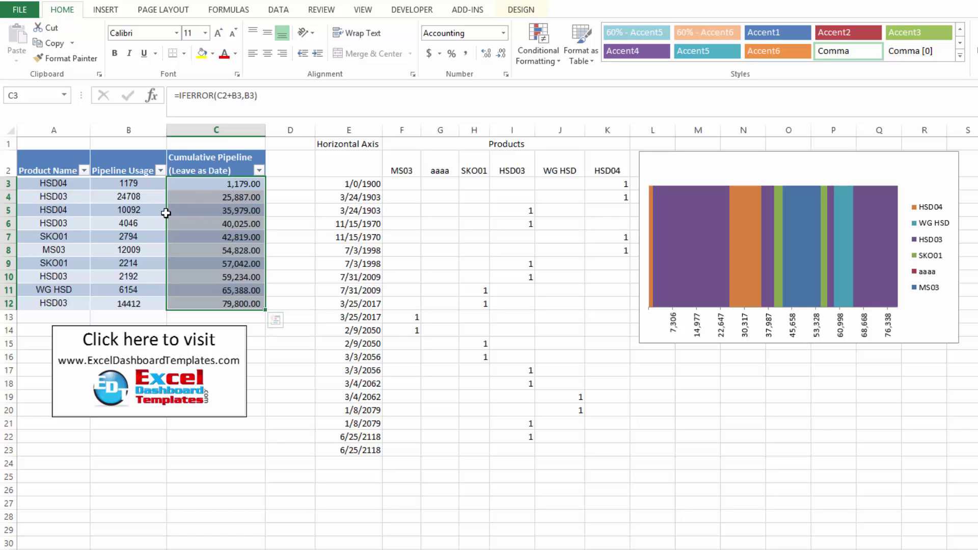
click(211, 211)
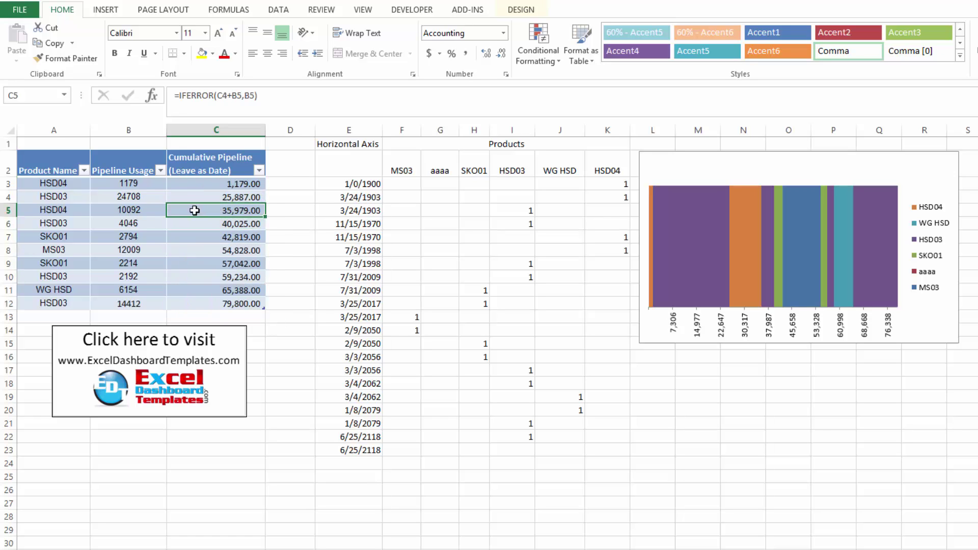
key(ctrl+z)
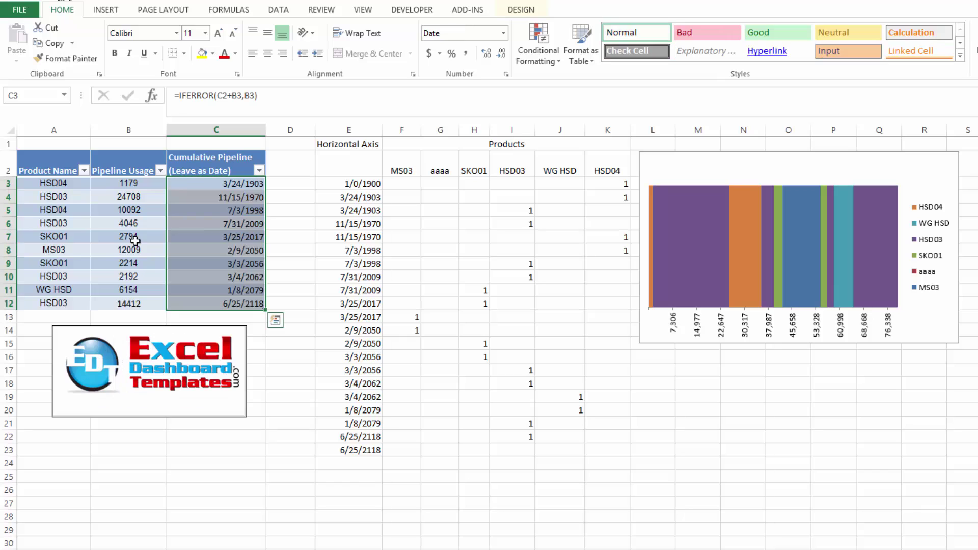
- Review the Cumulative Pipeline header in C2 and the date-formatted values in C3:C12
click(192, 169)
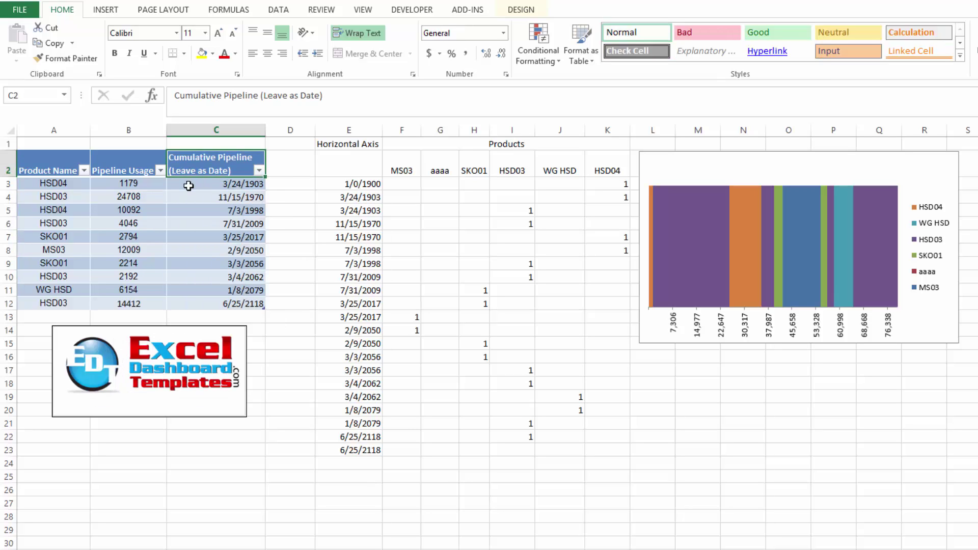
drag(189, 185, 188, 301)
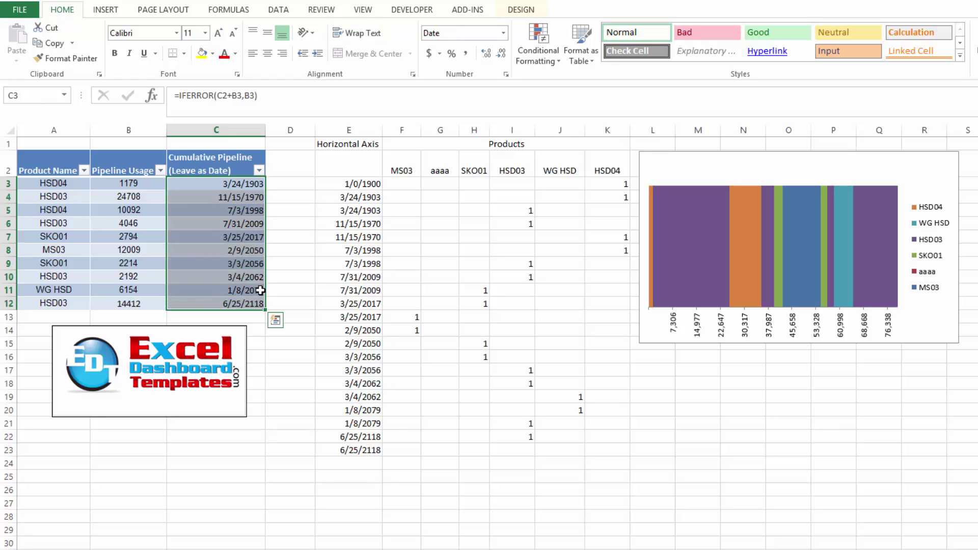
drag(212, 187, 212, 301)
- Compare the Products headers in F2:K2 with the entries in the table's Product Name column
click(387, 213)
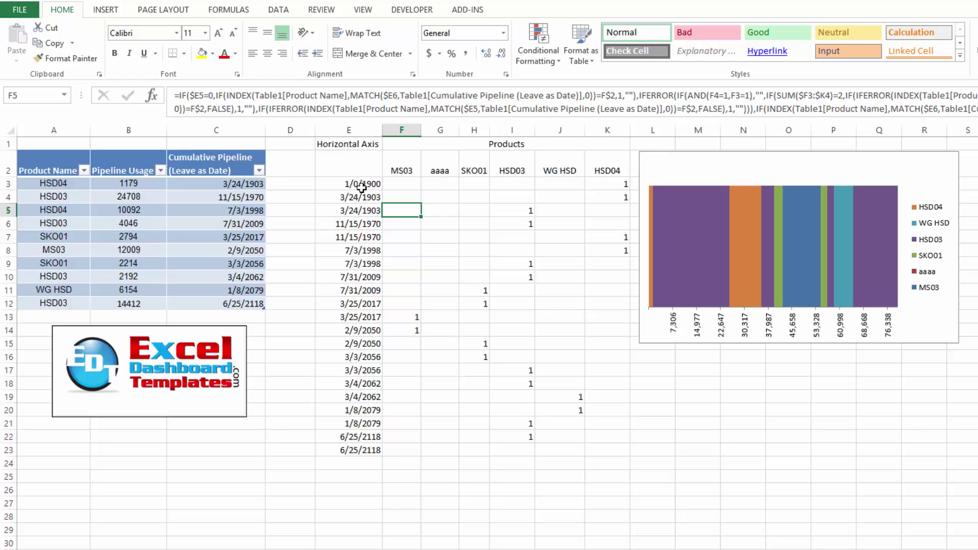
drag(362, 169, 560, 184)
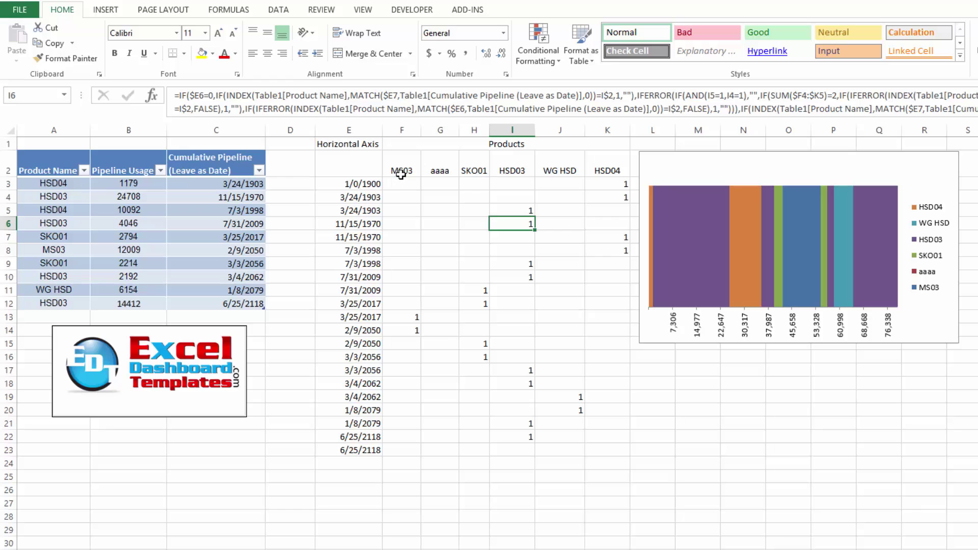
drag(401, 174, 594, 159)
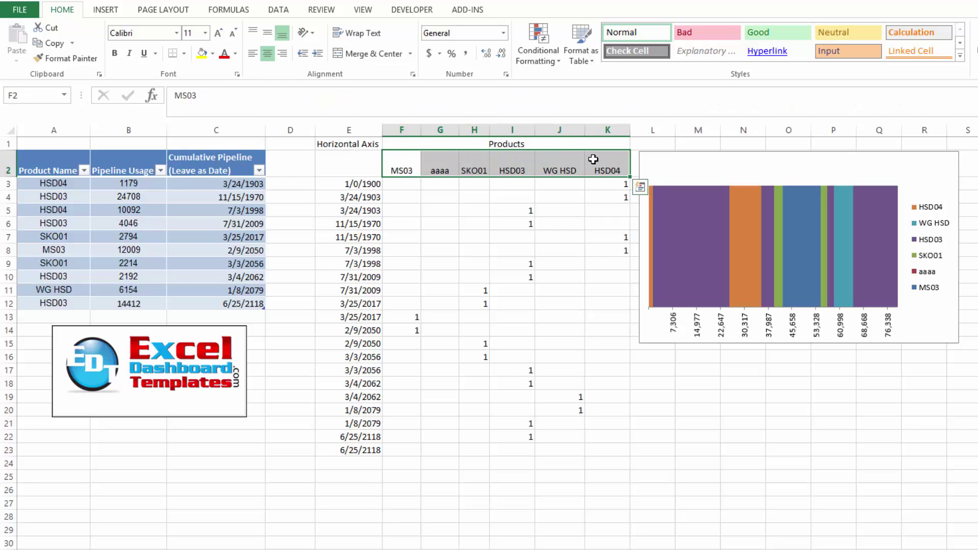
click(573, 163)
click(40, 192)
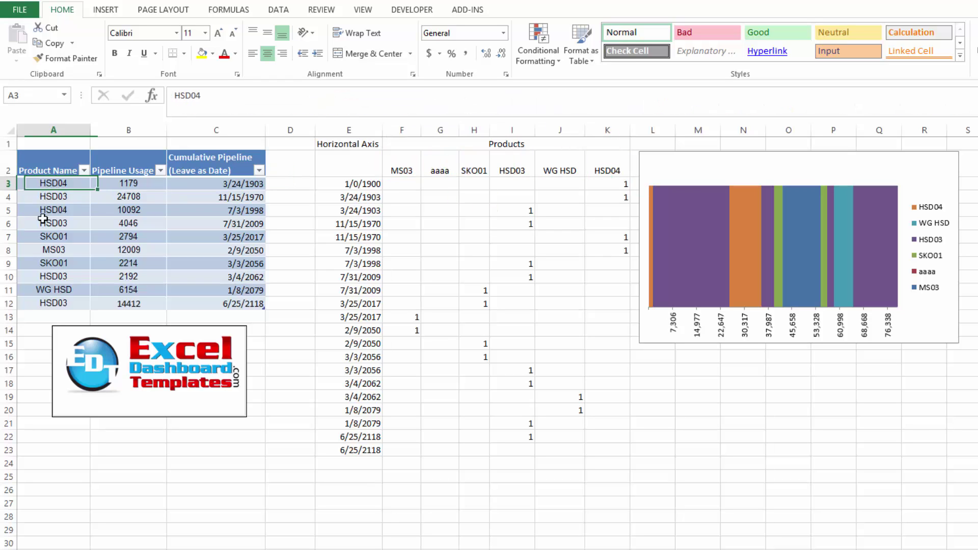
drag(43, 218, 43, 305)
click(406, 170)
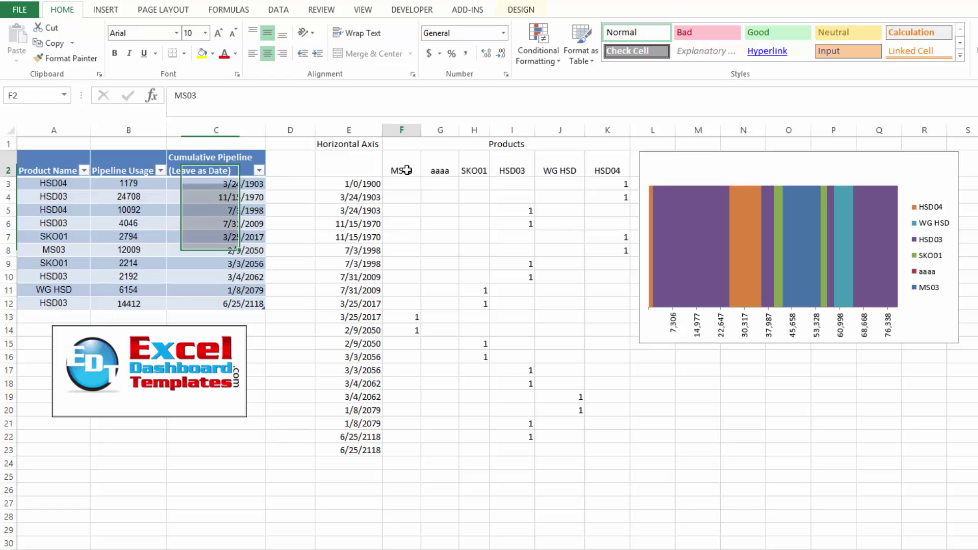
drag(407, 170, 599, 168)
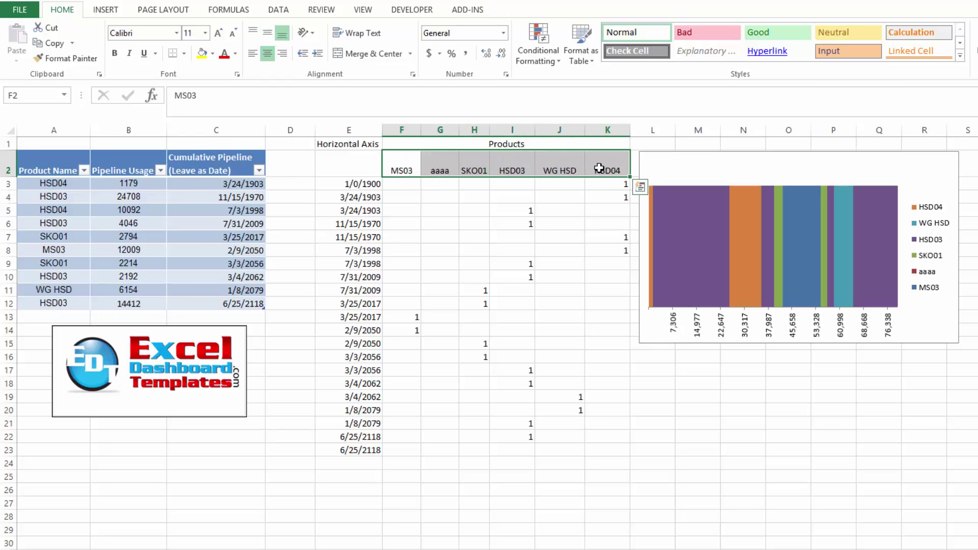
- Examine the Horizontal Axis formulas in E3 and E4, including E4's SMALL function and its TRUNC(ROW(A2)/2,0) argument
click(356, 184)
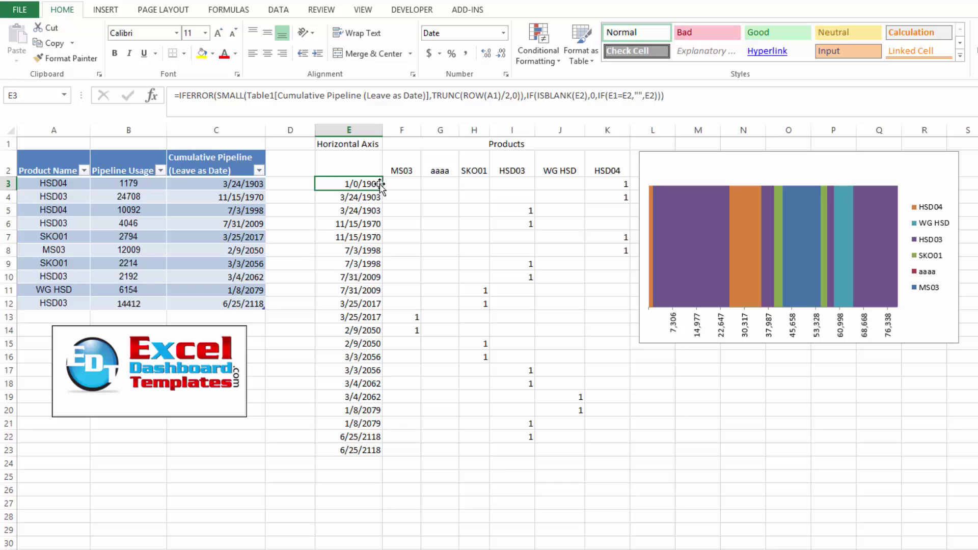
click(349, 197)
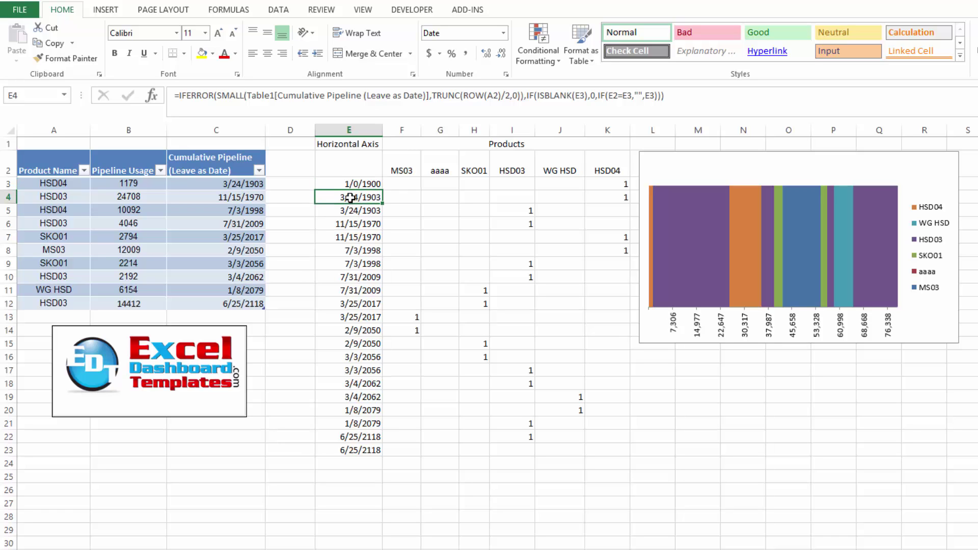
click(438, 95)
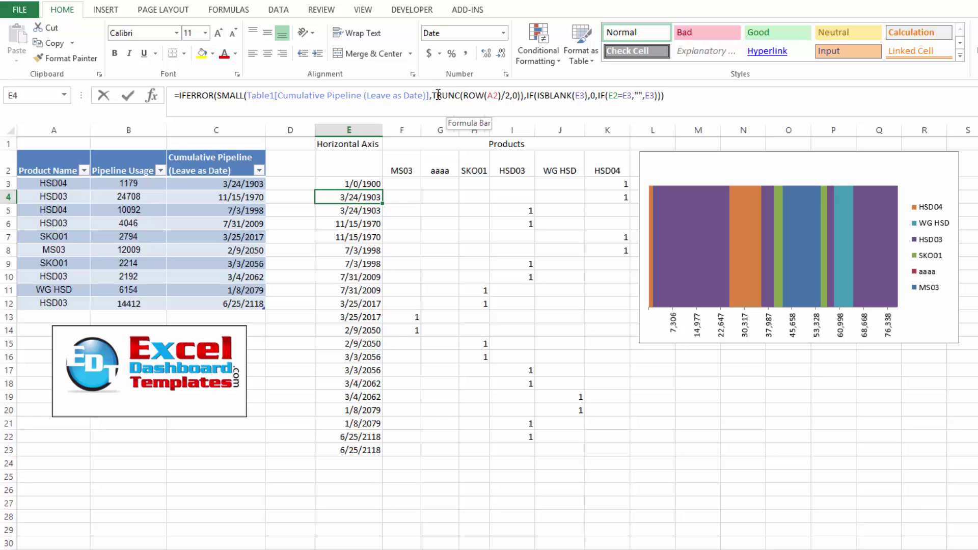
key(shift+Home)
drag(520, 95, 432, 95)
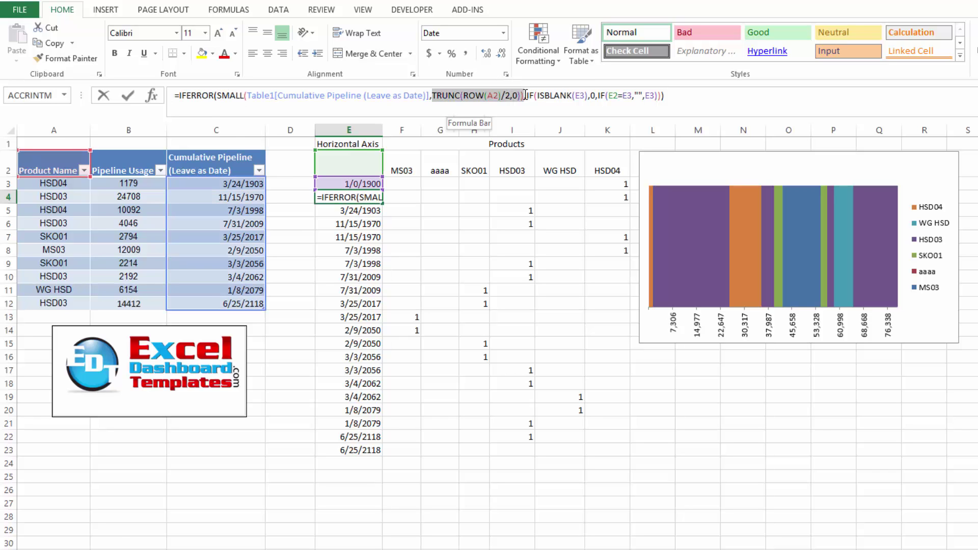
click(225, 95)
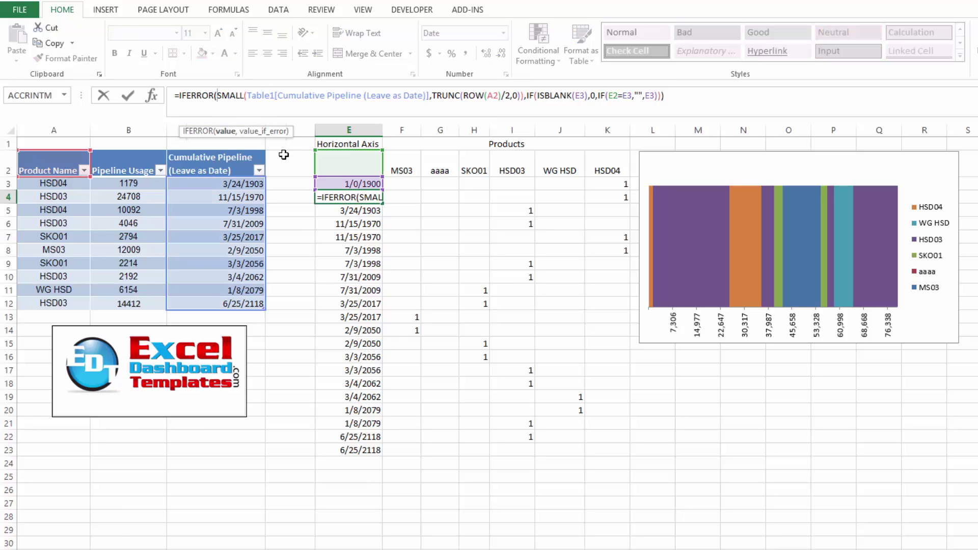
key(Escape)
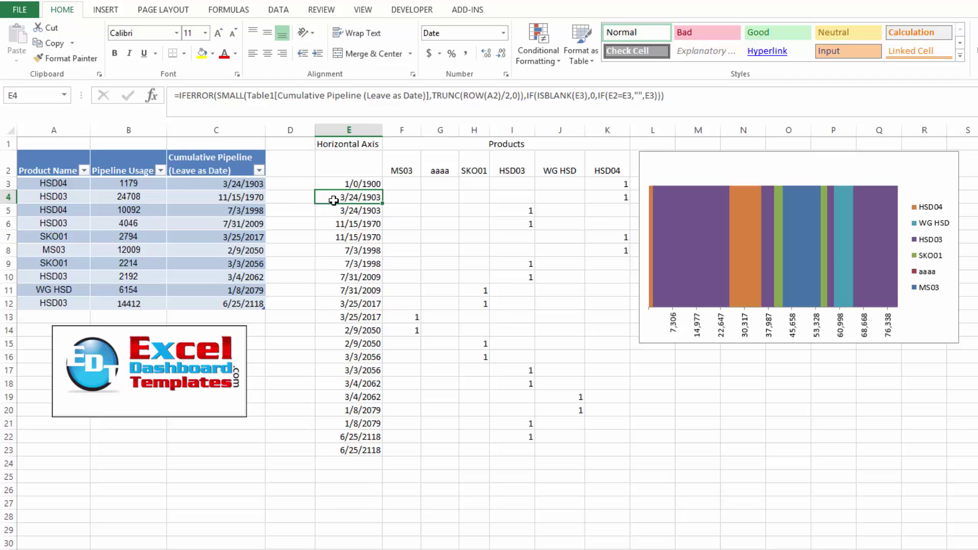
- Compare the repeated date pairs in the Horizontal Axis column with the Cumulative Pipeline dates in the table
drag(330, 201, 331, 211)
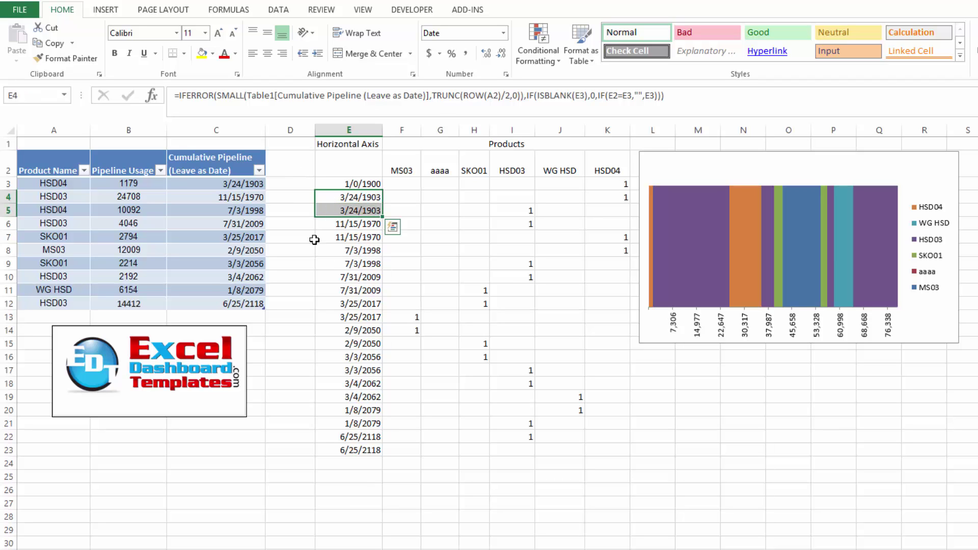
click(240, 187)
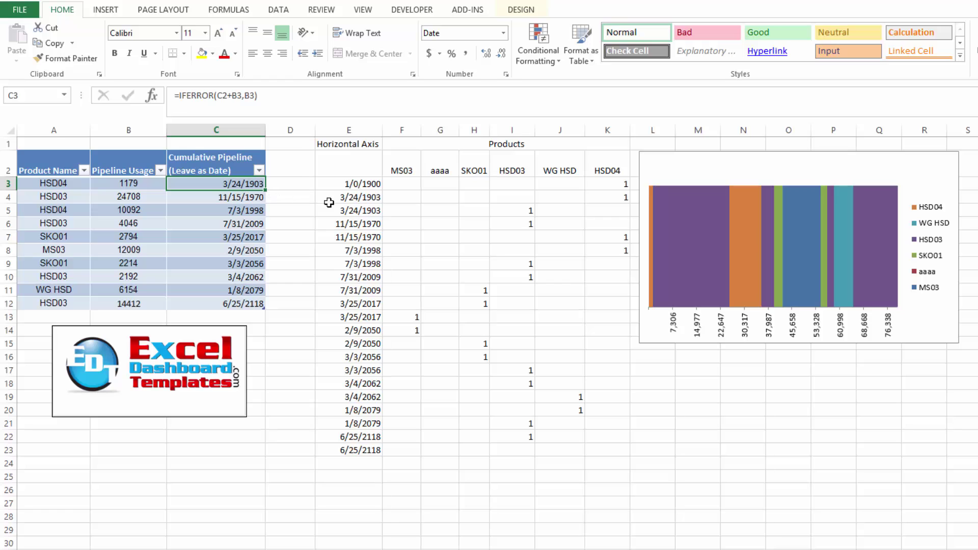
drag(338, 199, 343, 240)
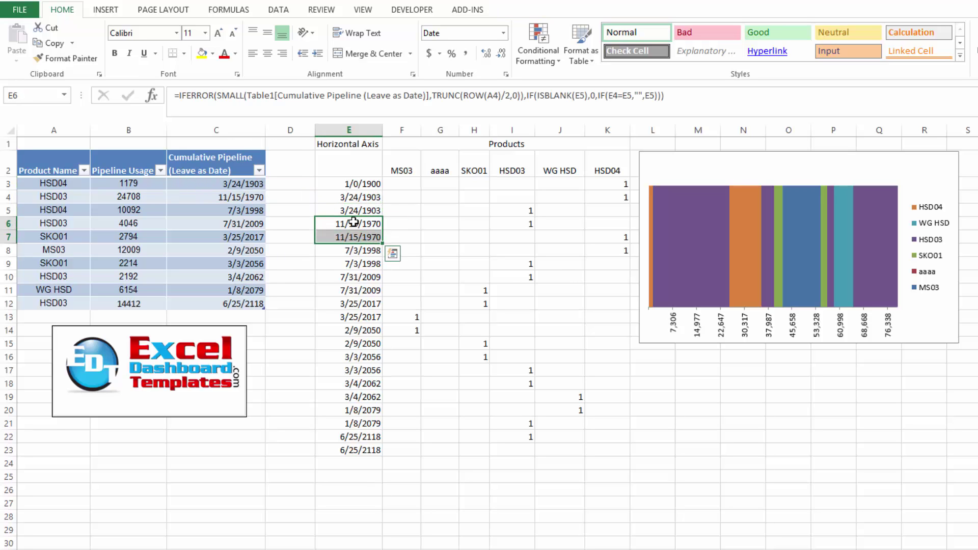
drag(362, 182, 362, 194)
mouse_move(351, 249)
mouse_down()
mouse_move(353, 277)
mouse_move(352, 260)
mouse_up()
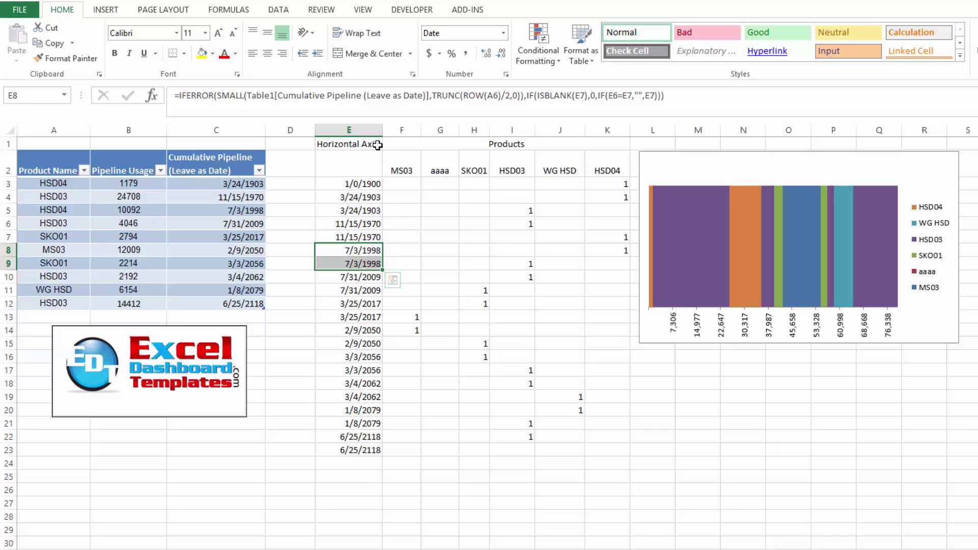
click(353, 280)
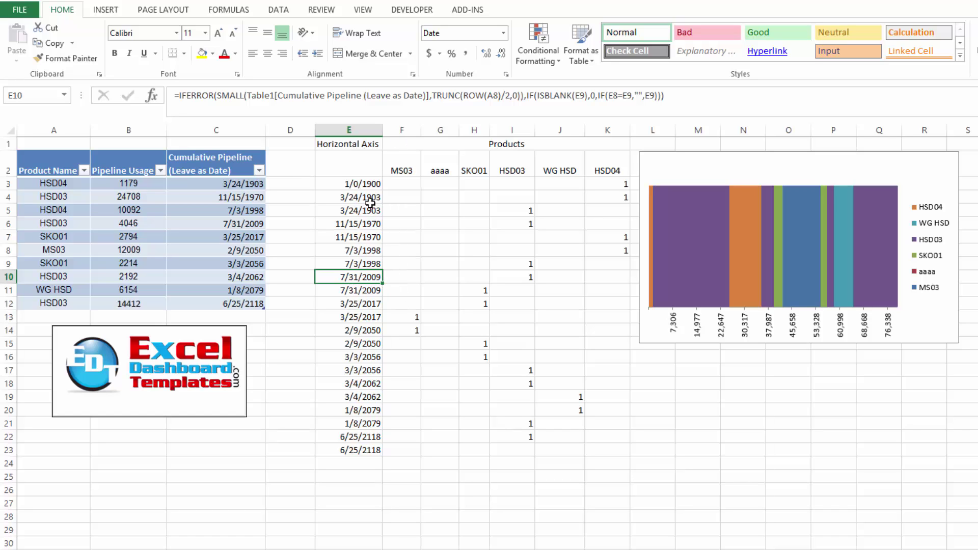
drag(367, 187, 367, 303)
- Inspect the Products formula in F3 and the table columns and cells it references
click(397, 187)
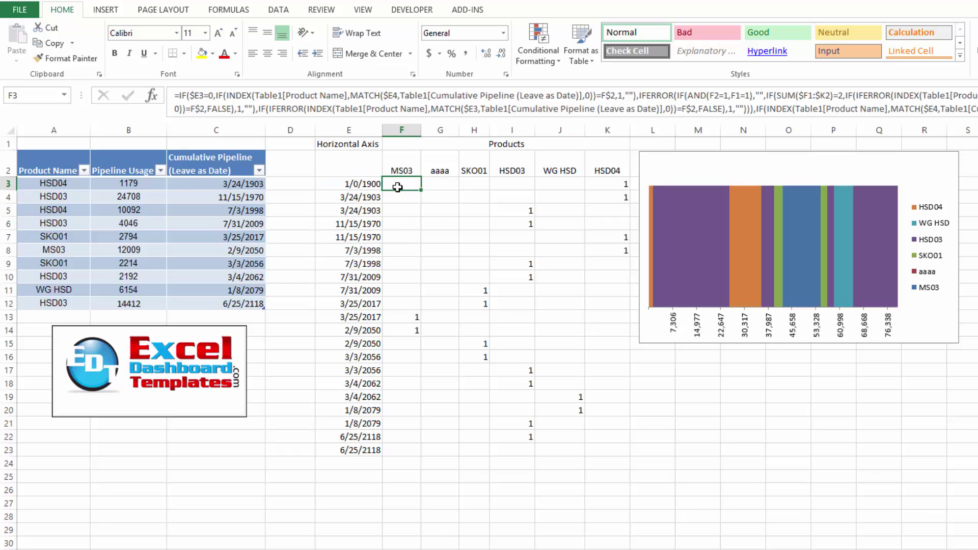
click(424, 108)
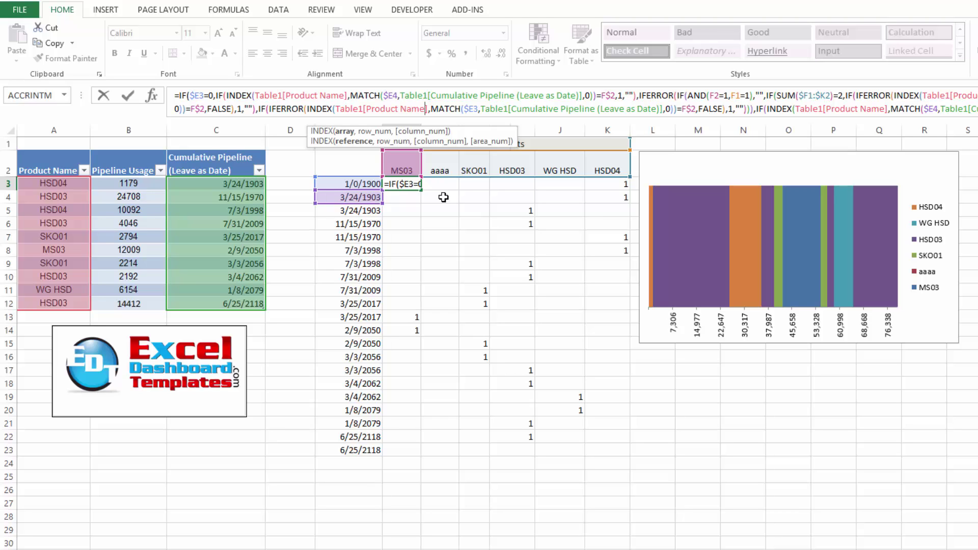
key(Escape)
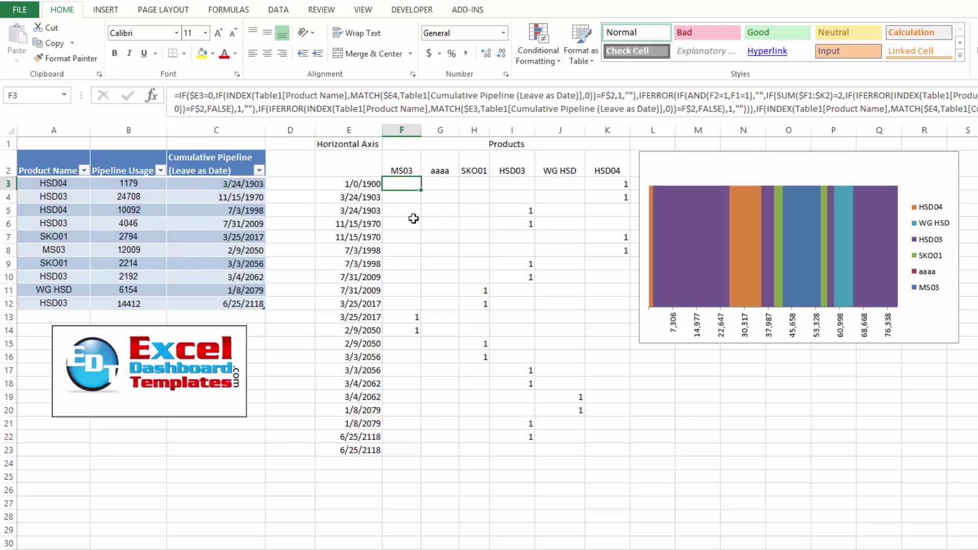
- Examine the Products formula in I7, including its INDEX on Table1[Product Name] and the MATCH lookup on the cumulative pipeline dates
click(504, 237)
click(454, 96)
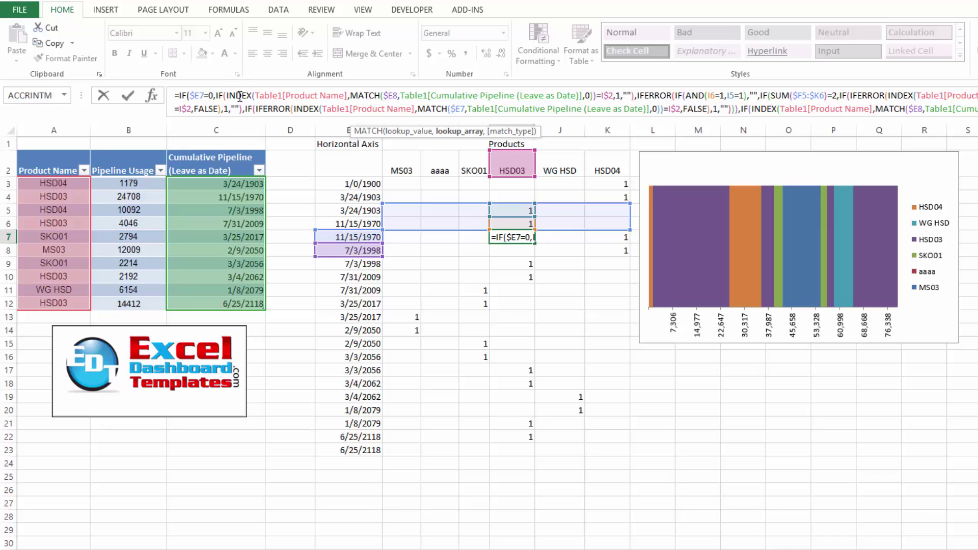
drag(227, 97, 250, 100)
key(Escape)
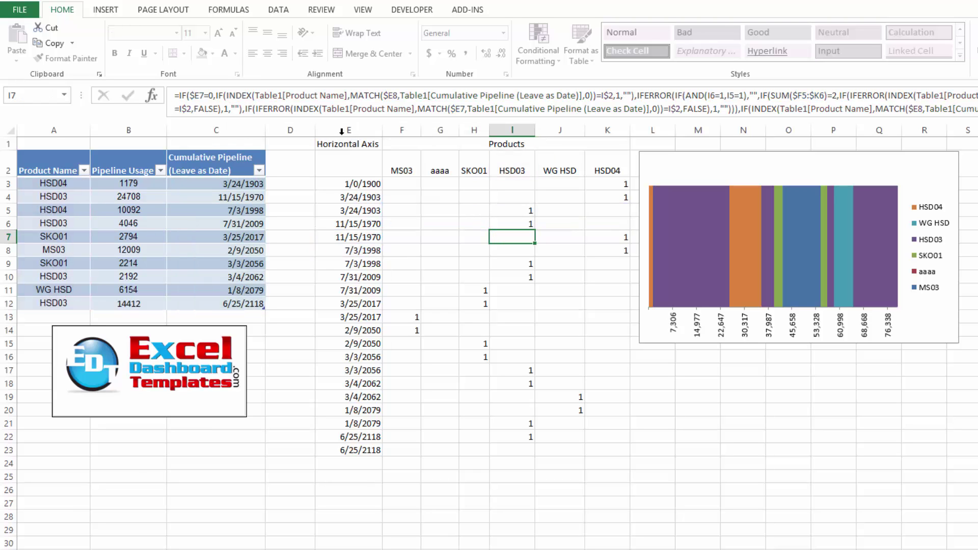
click(466, 106)
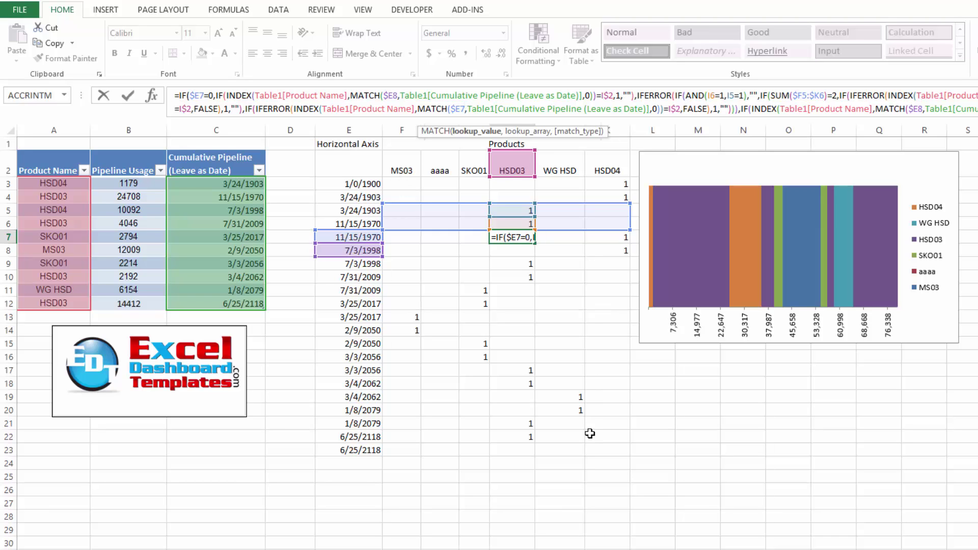
click(243, 95)
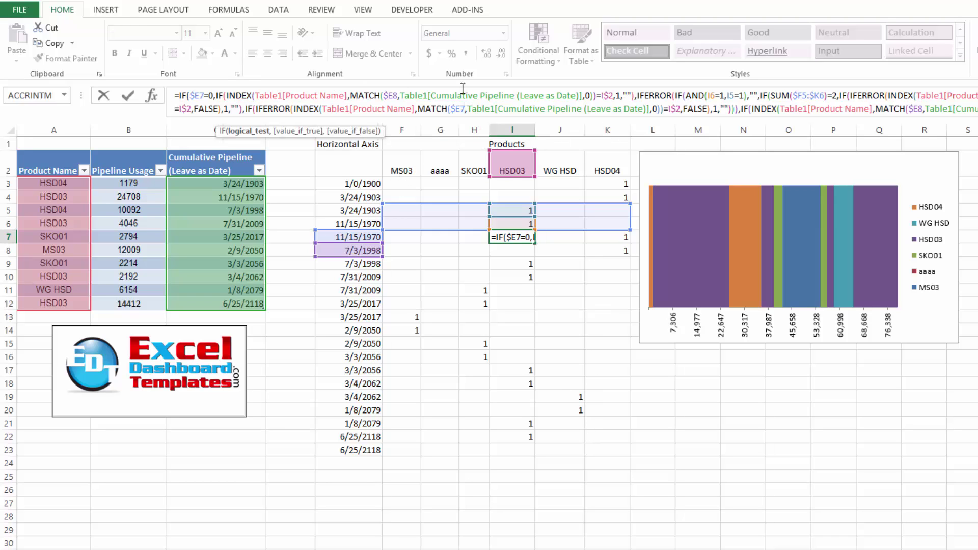
click(364, 97)
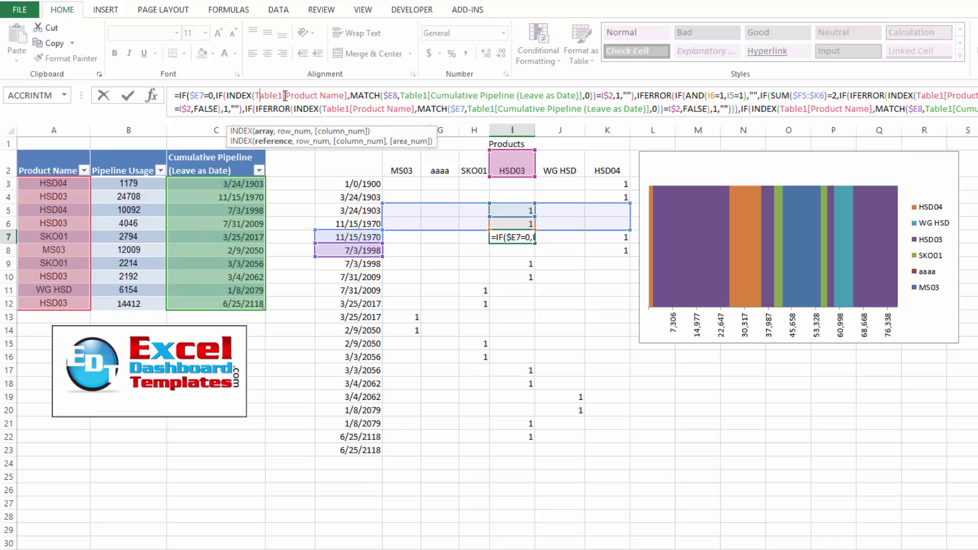
drag(278, 95, 343, 95)
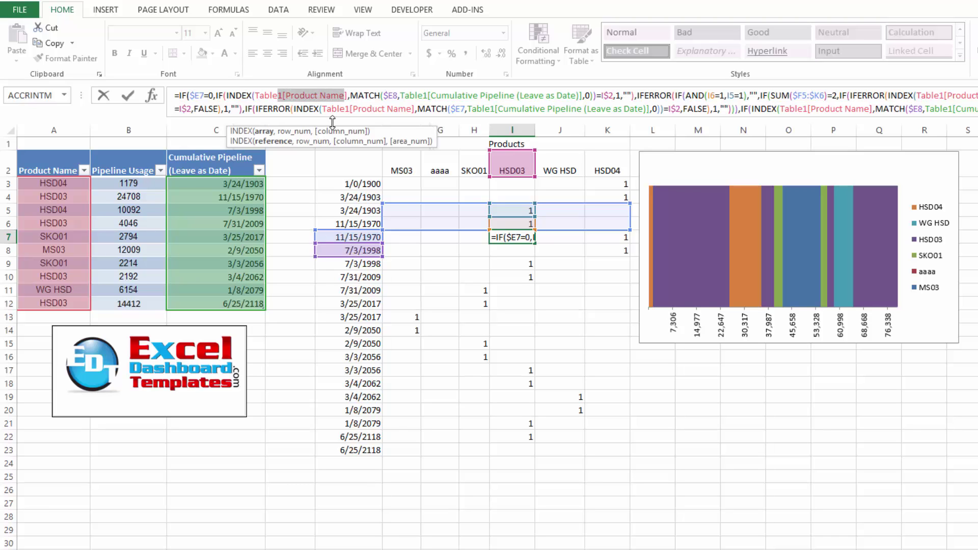
click(350, 95)
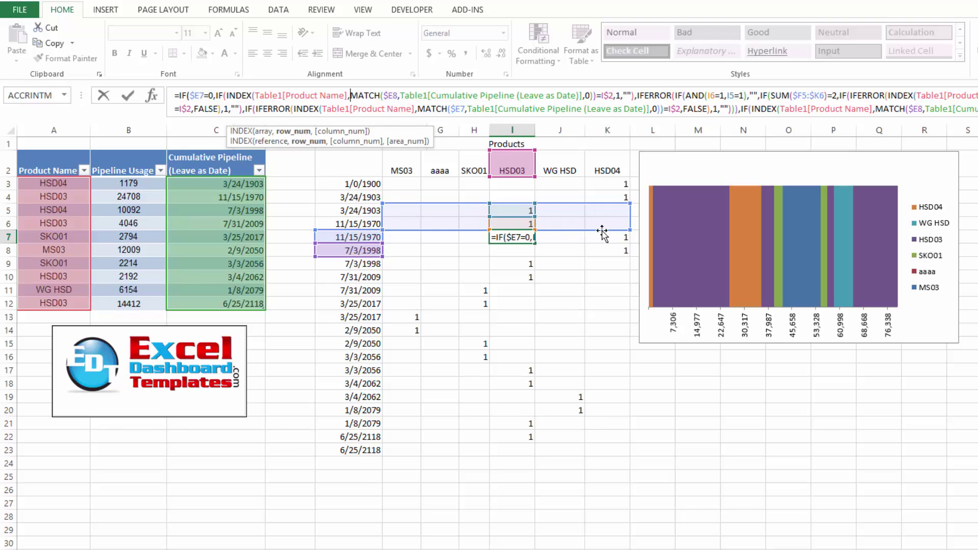
key(Escape)
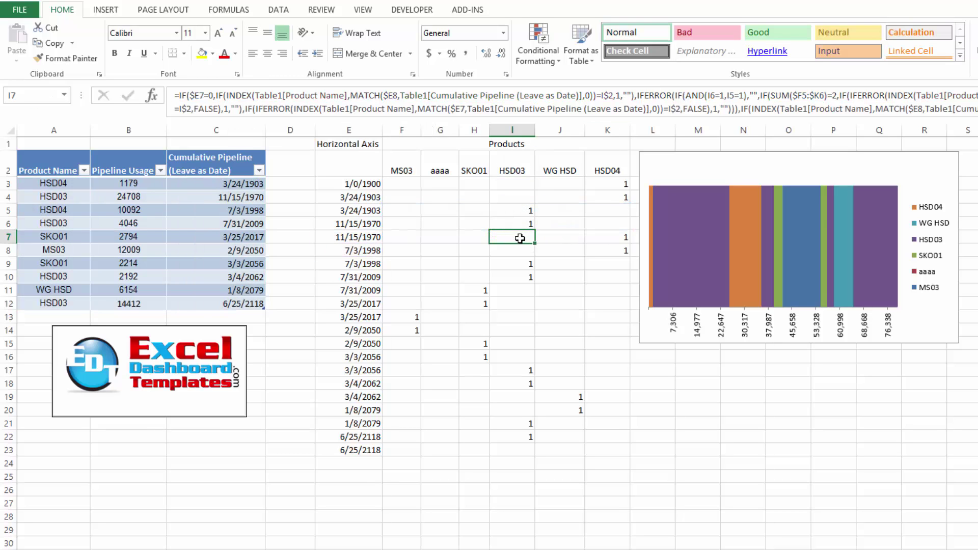
click(509, 95)
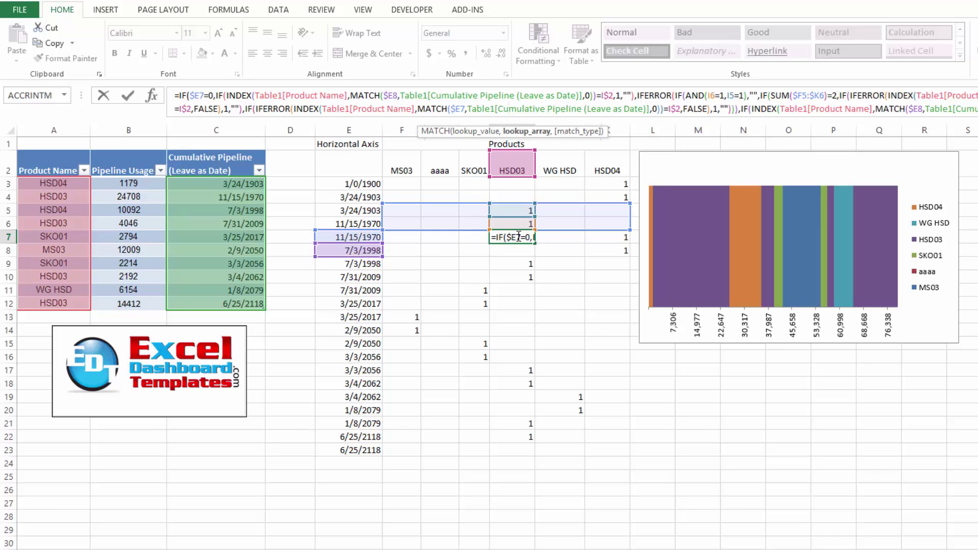
key(Escape)
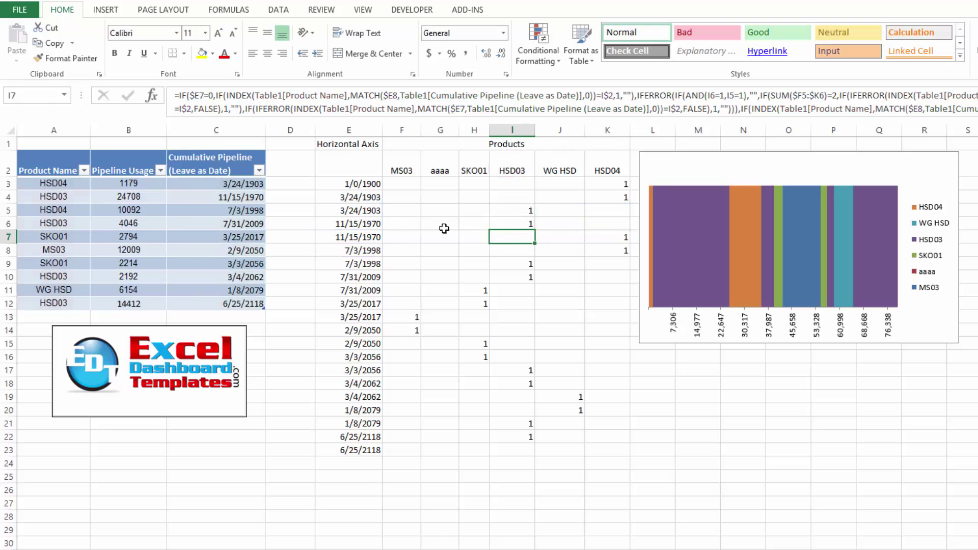
- Compare the dates and flags in E5:I6 under the HSD03 header with the Product Name and Cumulative Pipeline entries in table rows 3 and 4
click(368, 210)
drag(509, 171, 511, 224)
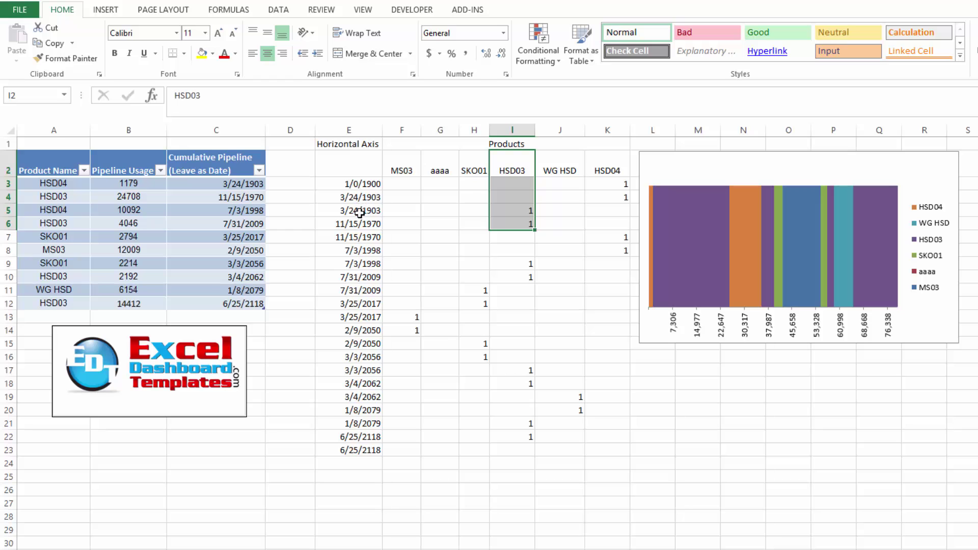
drag(360, 213, 524, 218)
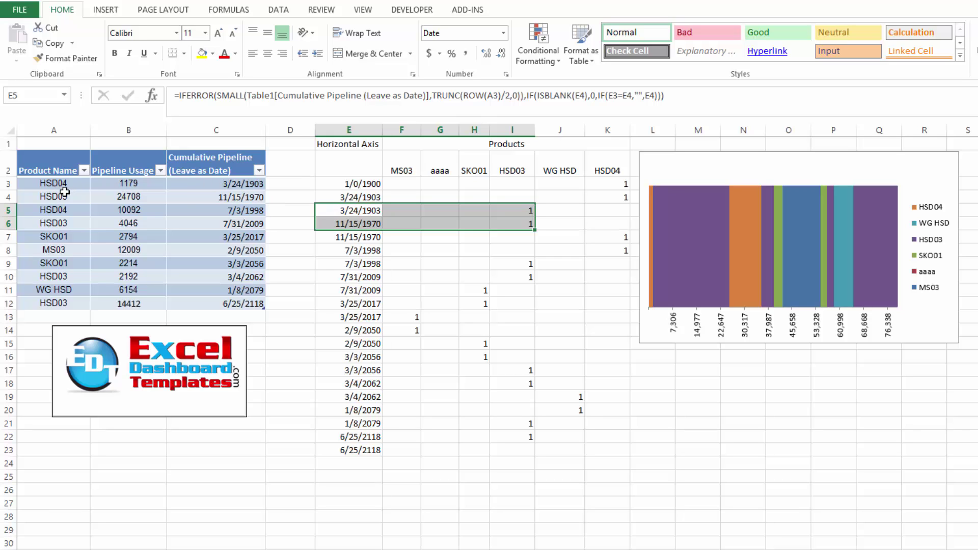
click(233, 186)
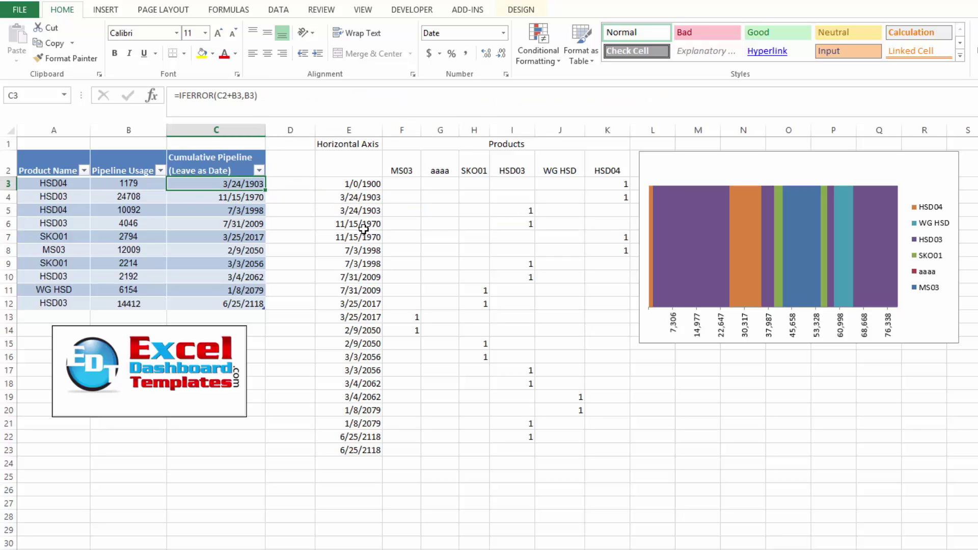
drag(363, 229, 530, 224)
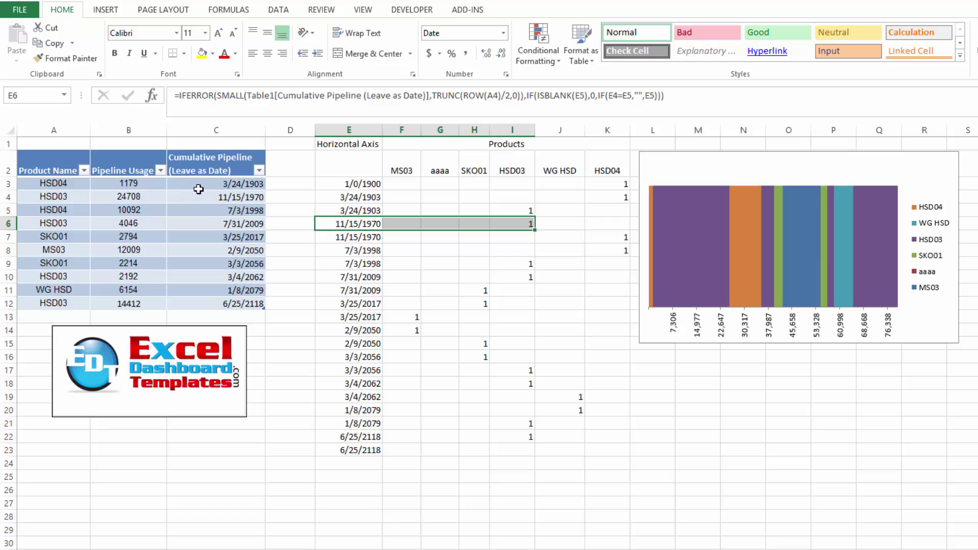
drag(199, 189, 201, 197)
click(67, 197)
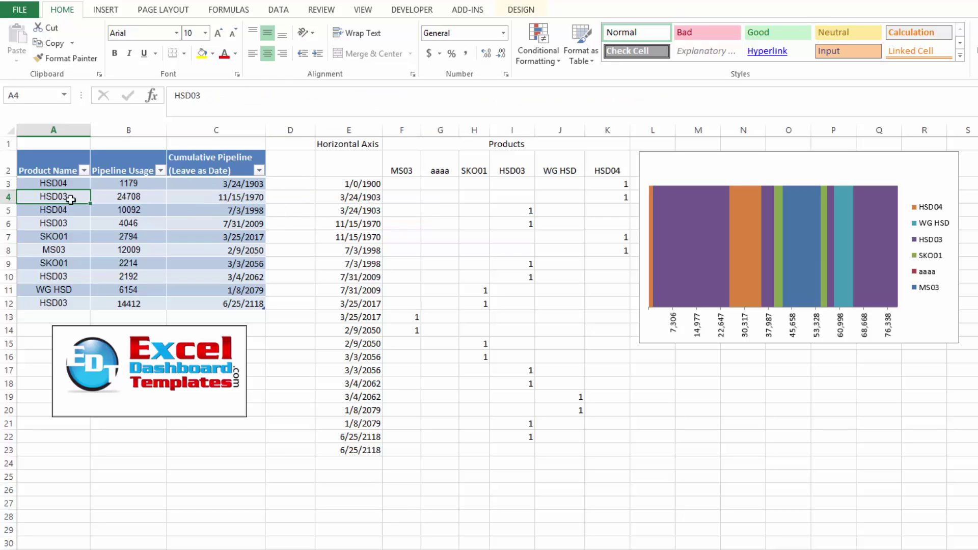
click(213, 187)
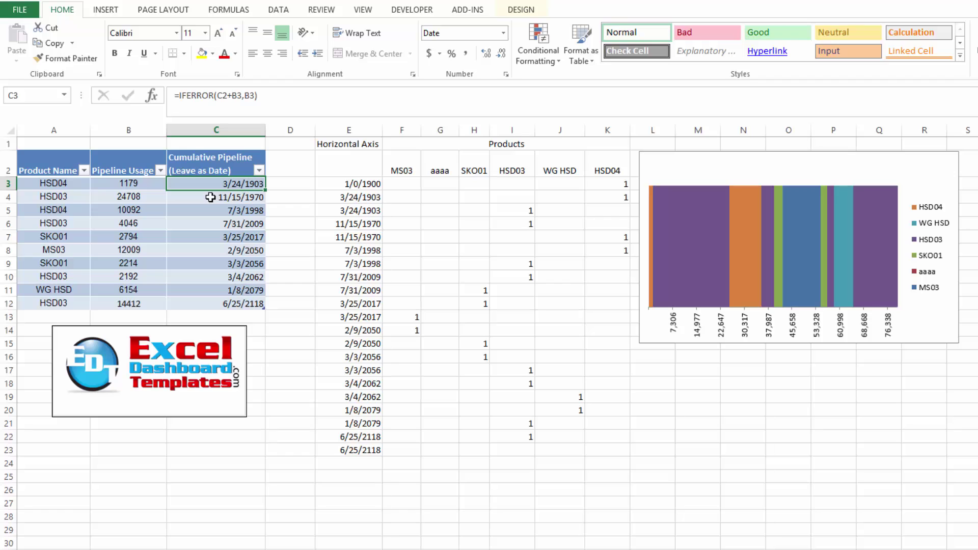
click(210, 197)
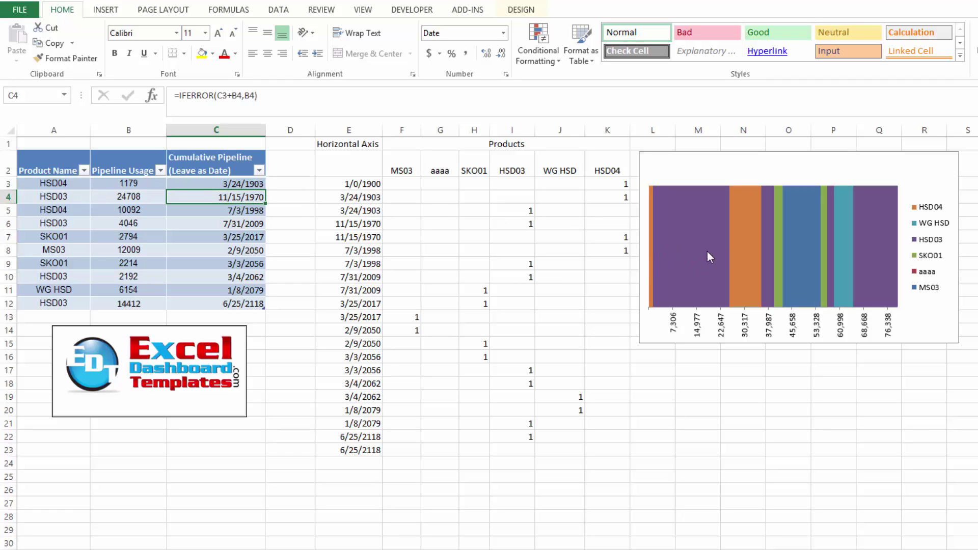
- Insert a plain 2-D area chart from range E2:K27 and move it clear of most of the existing chart
click(557, 237)
click(410, 186)
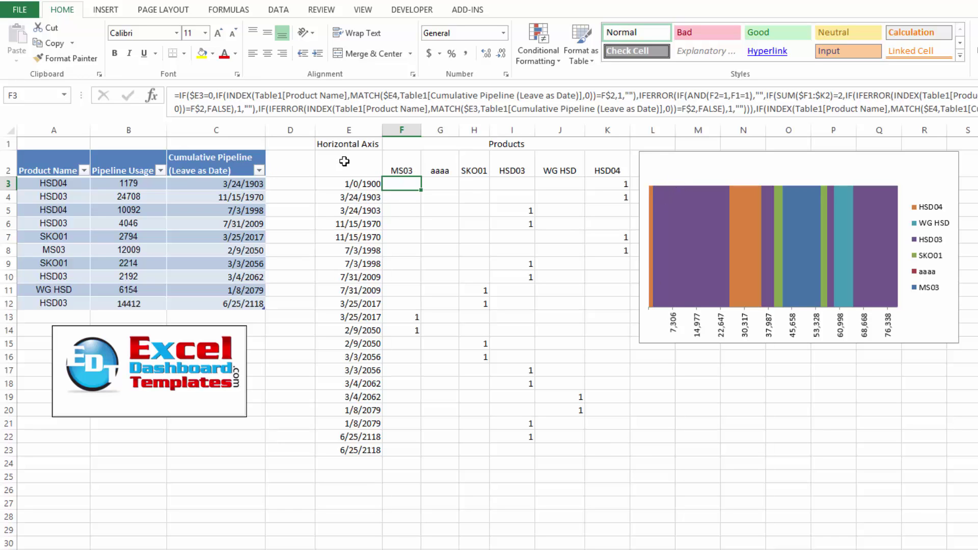
drag(340, 159, 585, 497)
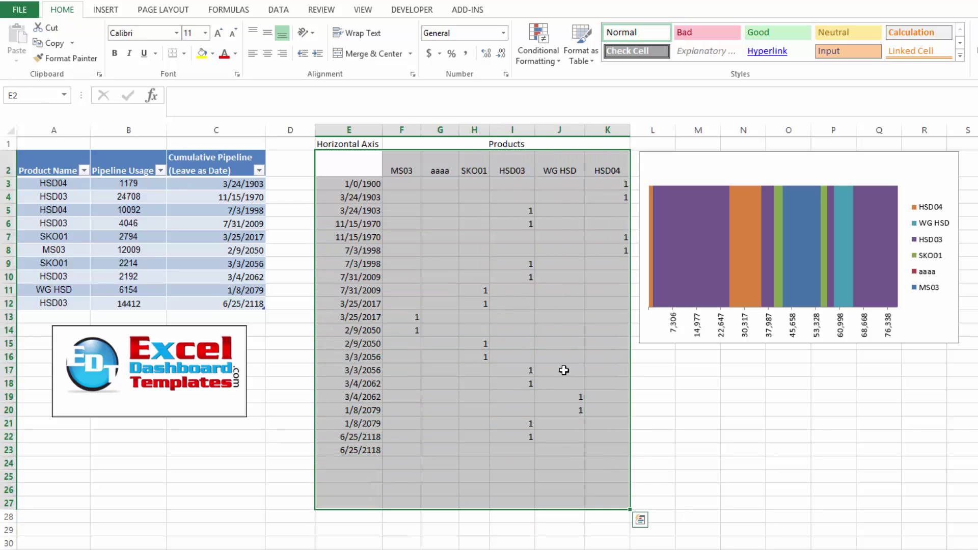
click(106, 9)
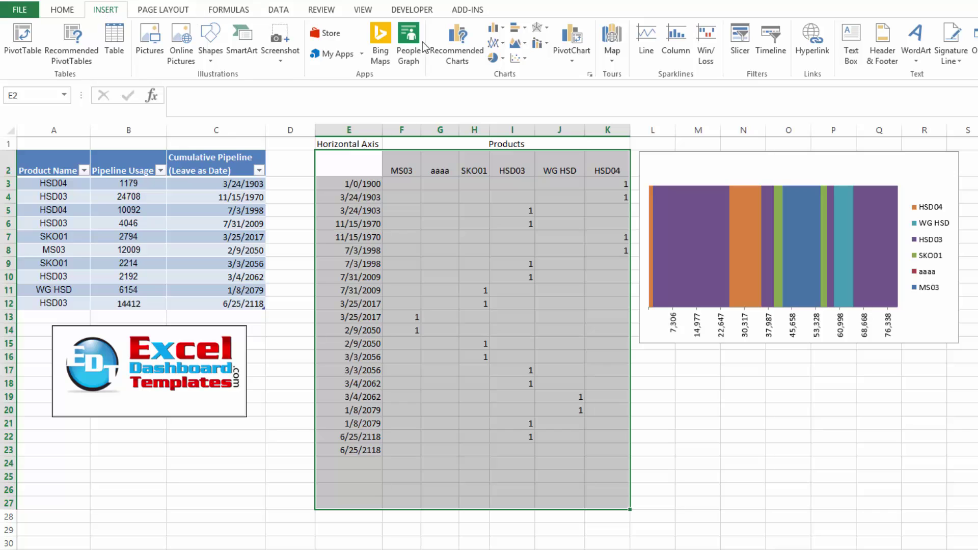
click(518, 43)
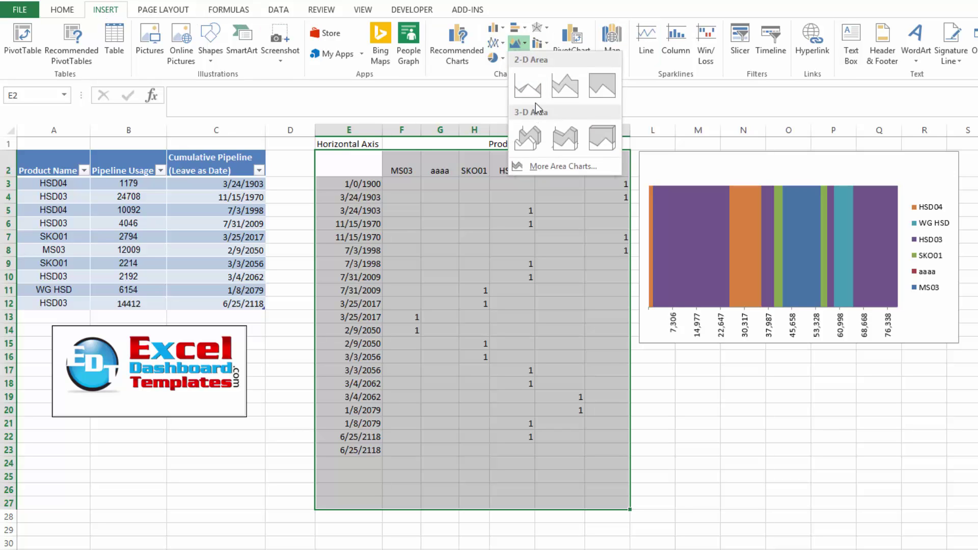
click(531, 85)
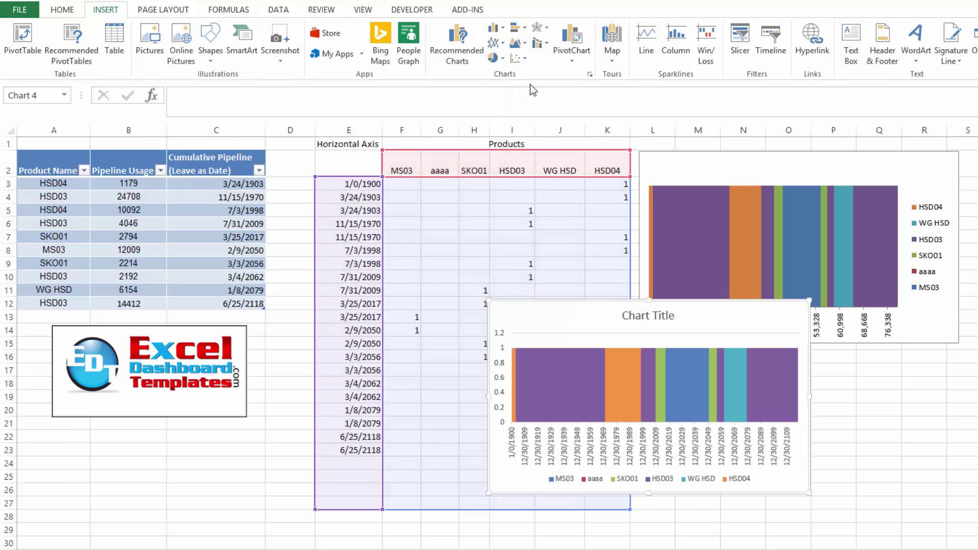
drag(647, 337, 433, 298)
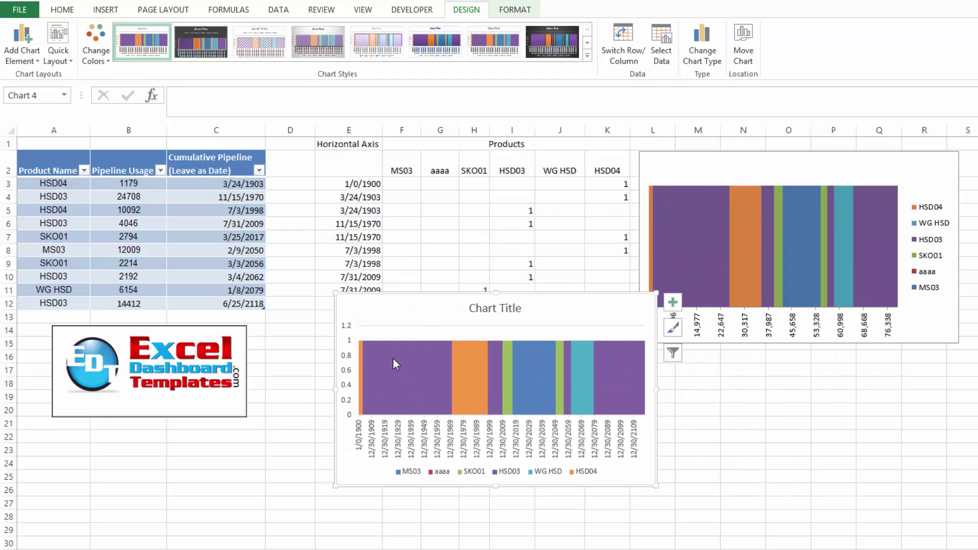
- Check the HSD03 series in the new area chart, its source ranges and its legend entry
click(395, 358)
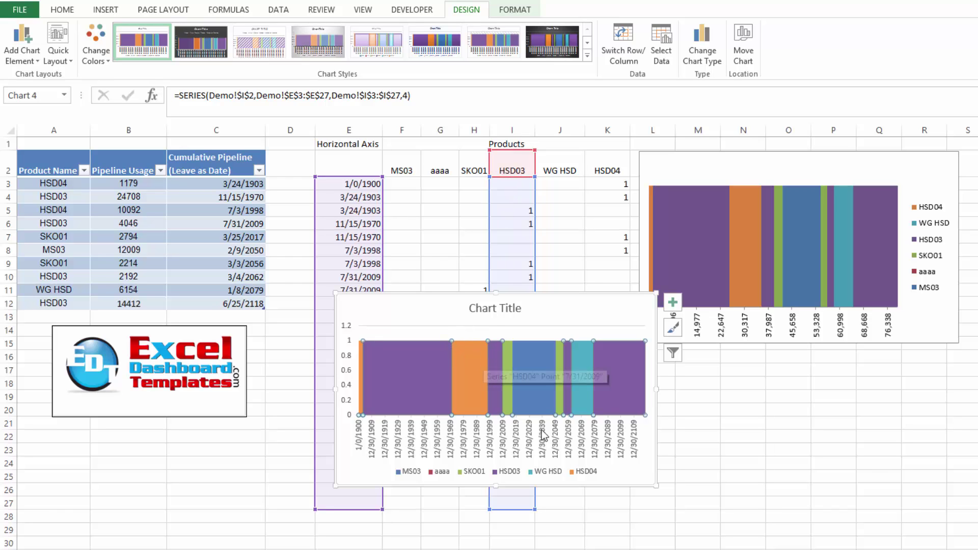
click(500, 474)
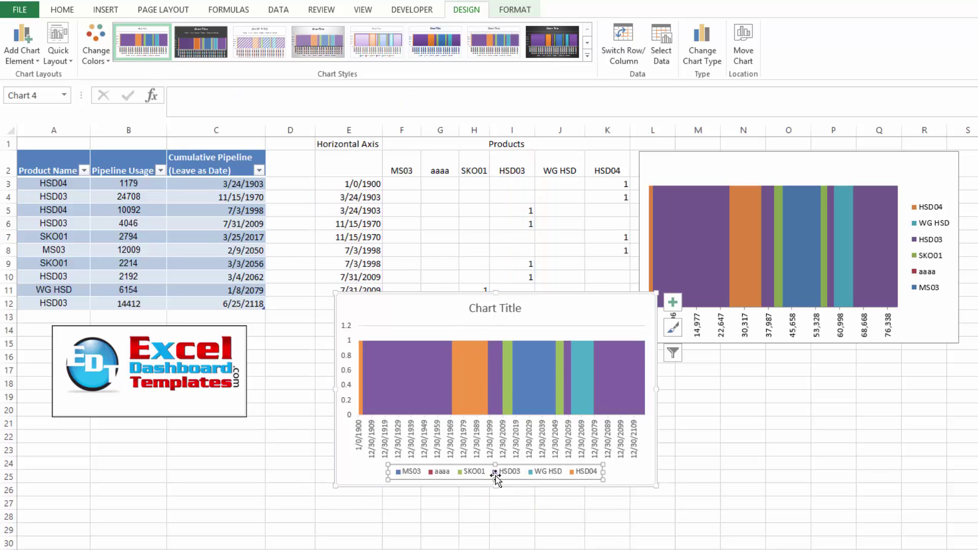
click(495, 377)
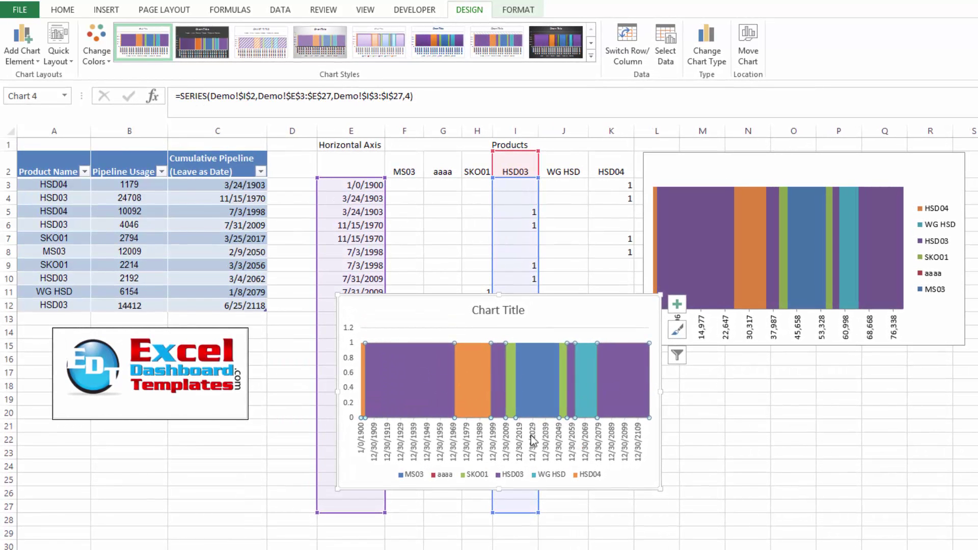
- Delete the vertical axis and the horizontal gridlines from the new area chart
click(351, 340)
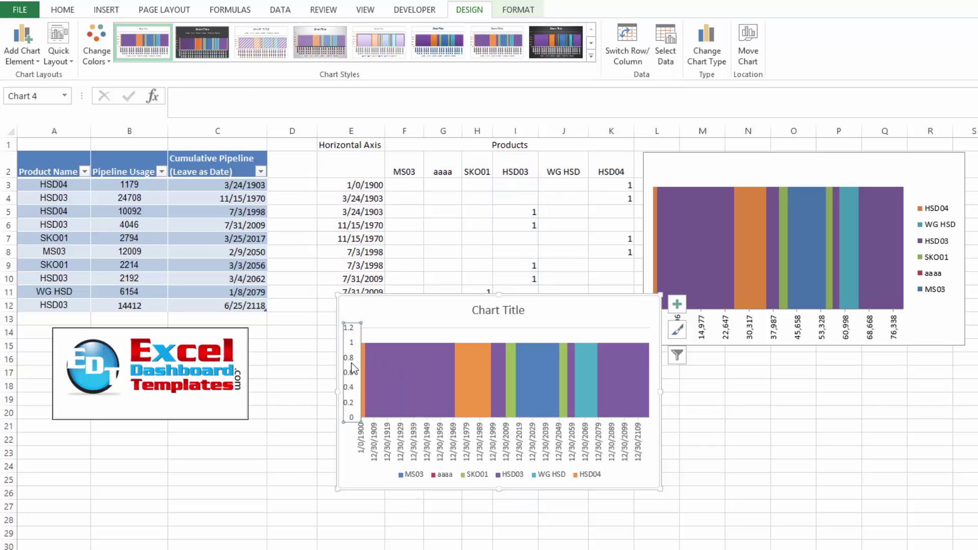
key(Delete)
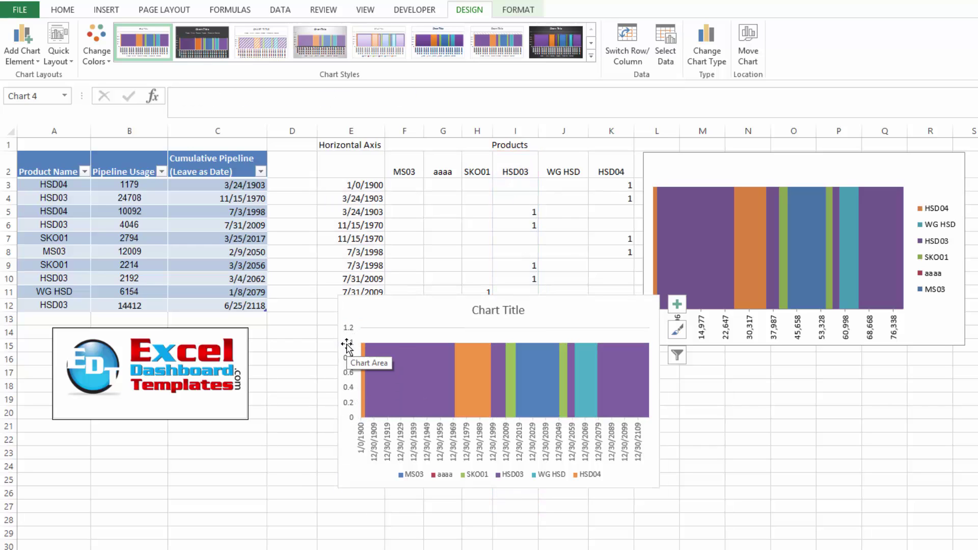
click(434, 337)
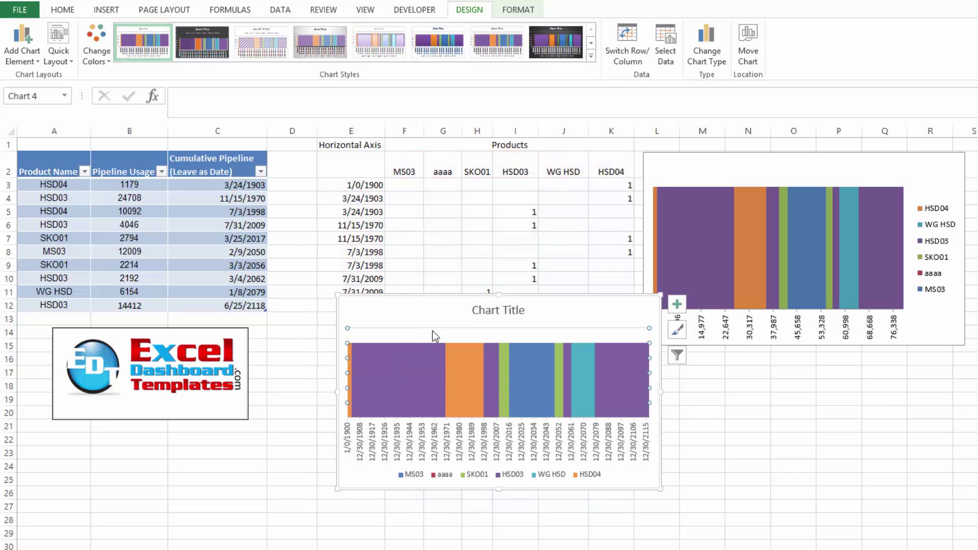
click(433, 331)
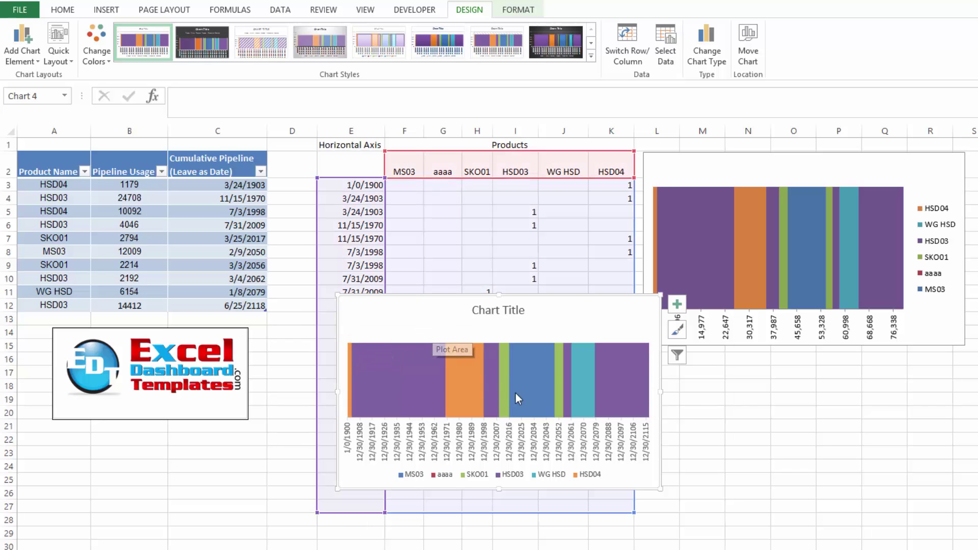
- Enlarge the new area chart and set its horizontal axis type to Date axis
click(519, 448)
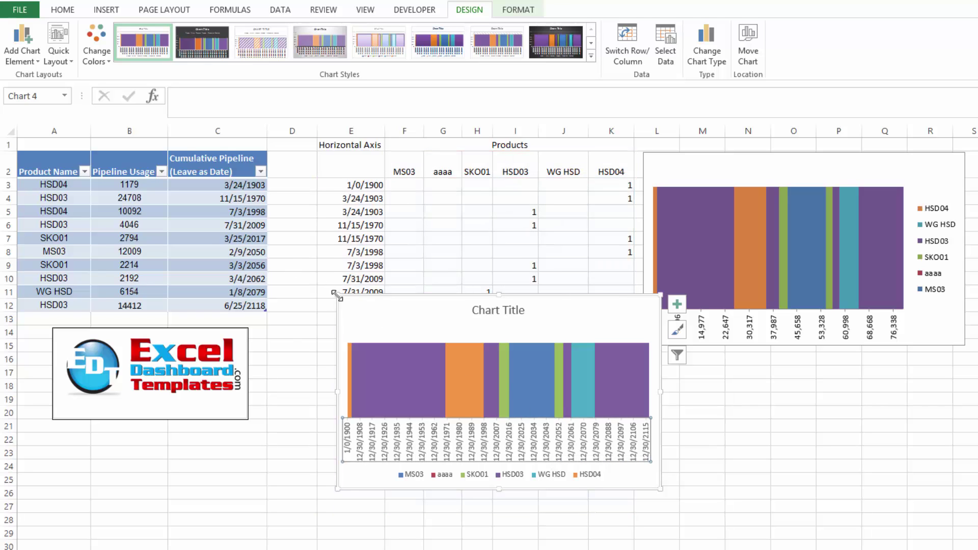
drag(335, 294, 293, 241)
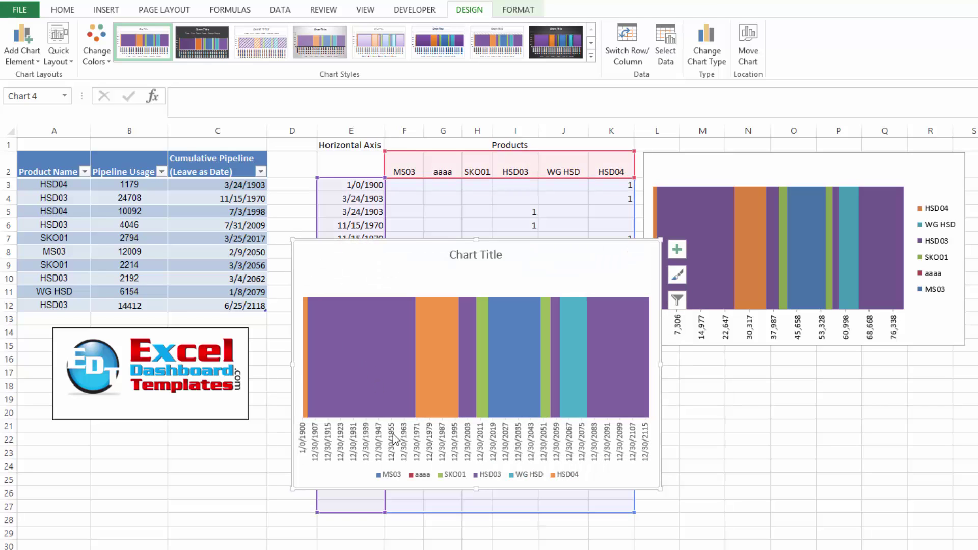
double_click(504, 446)
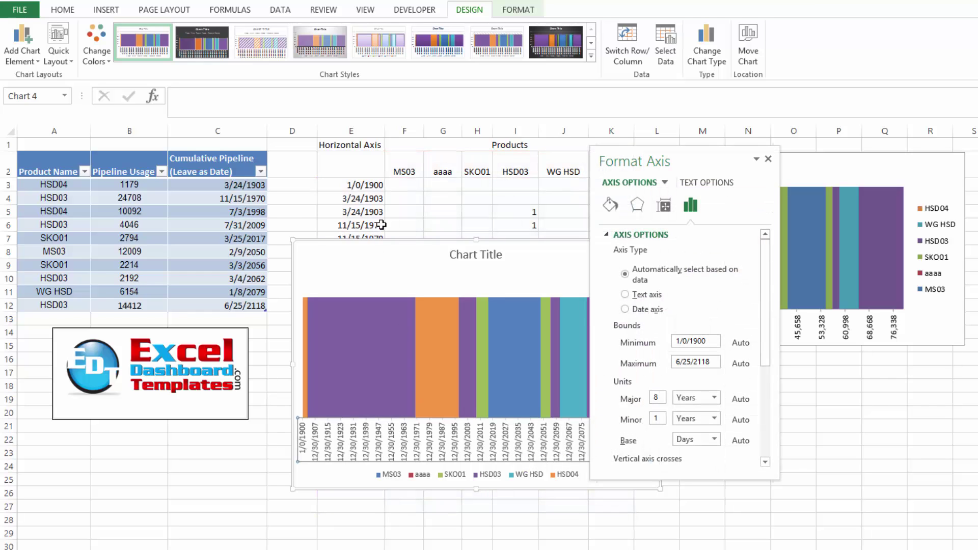
click(383, 263)
click(412, 454)
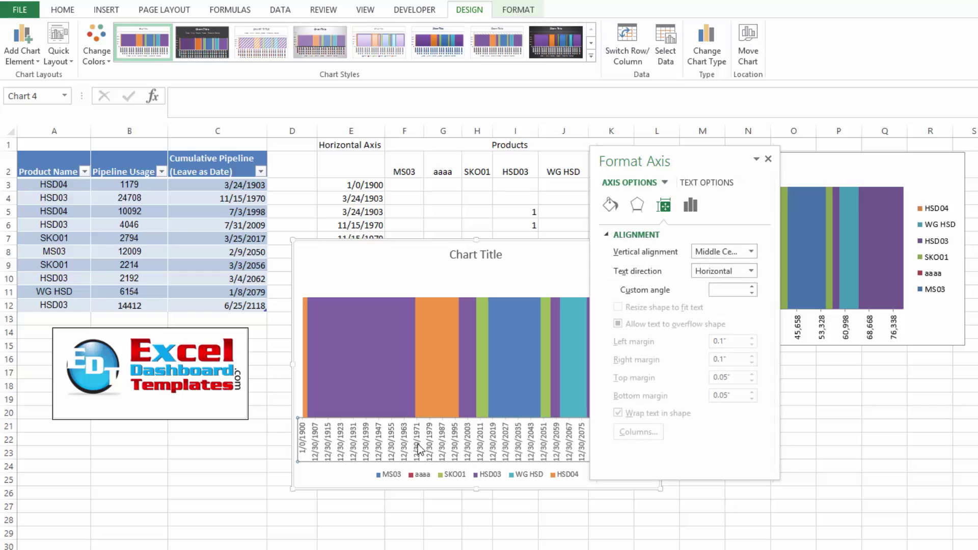
click(768, 159)
double_click(454, 432)
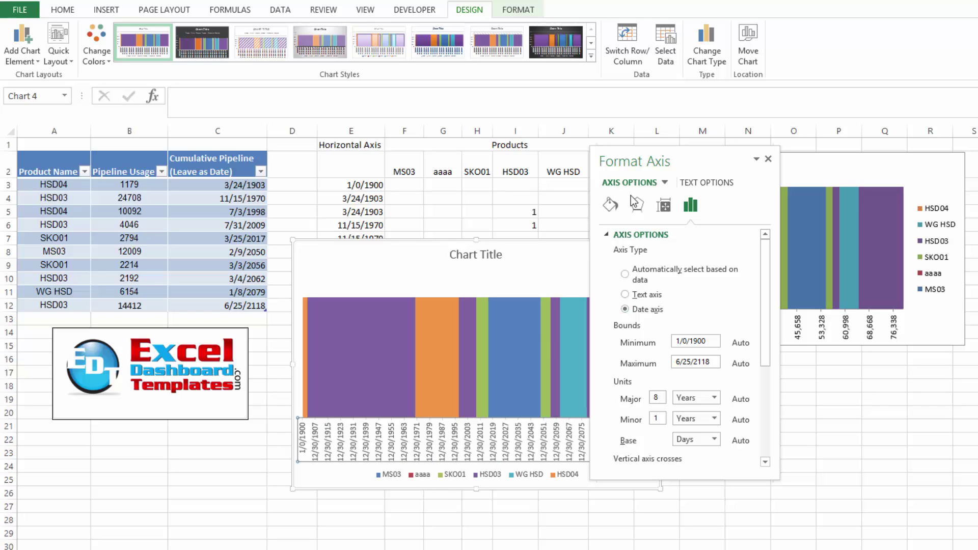
- Set the text direction of the new area chart's horizontal axis labels to Rotate all text 270°
click(610, 205)
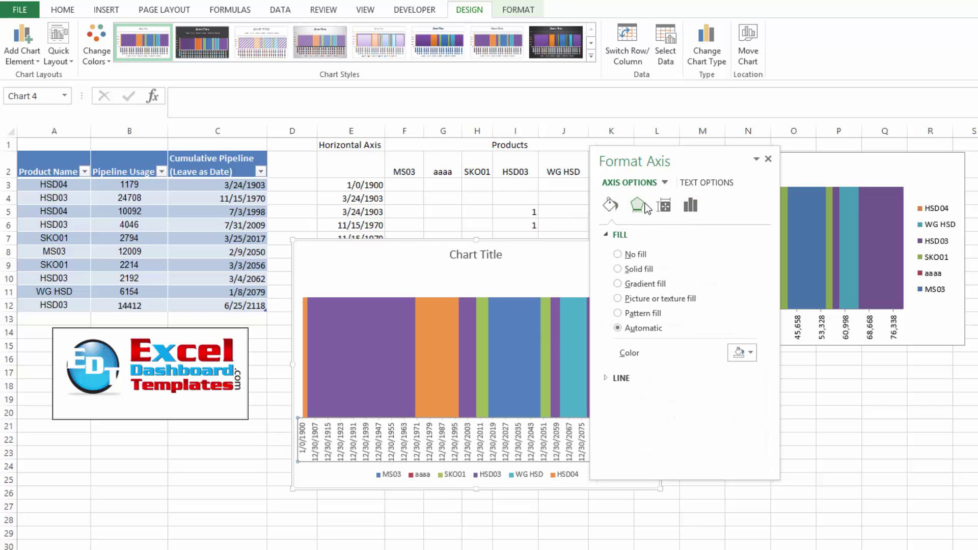
click(637, 205)
click(663, 206)
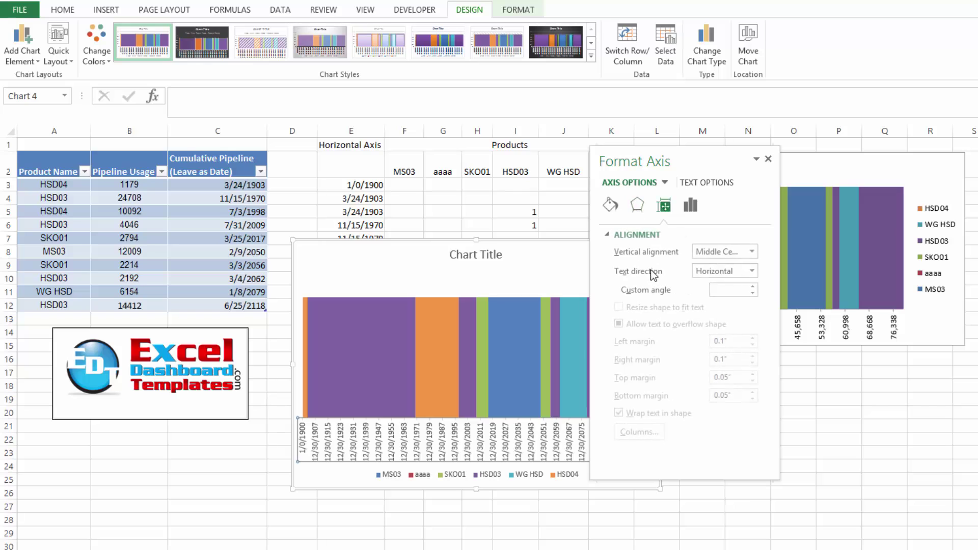
click(607, 234)
click(607, 234)
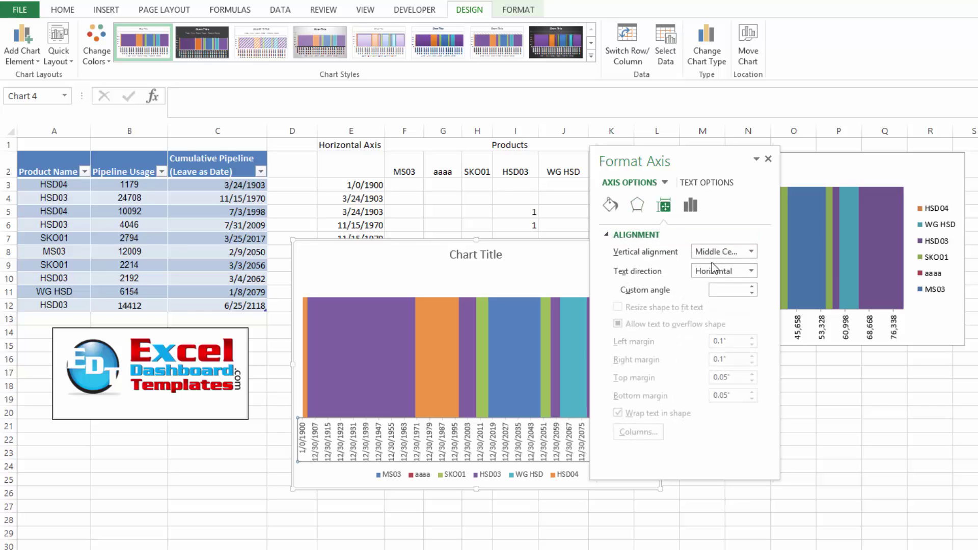
click(747, 271)
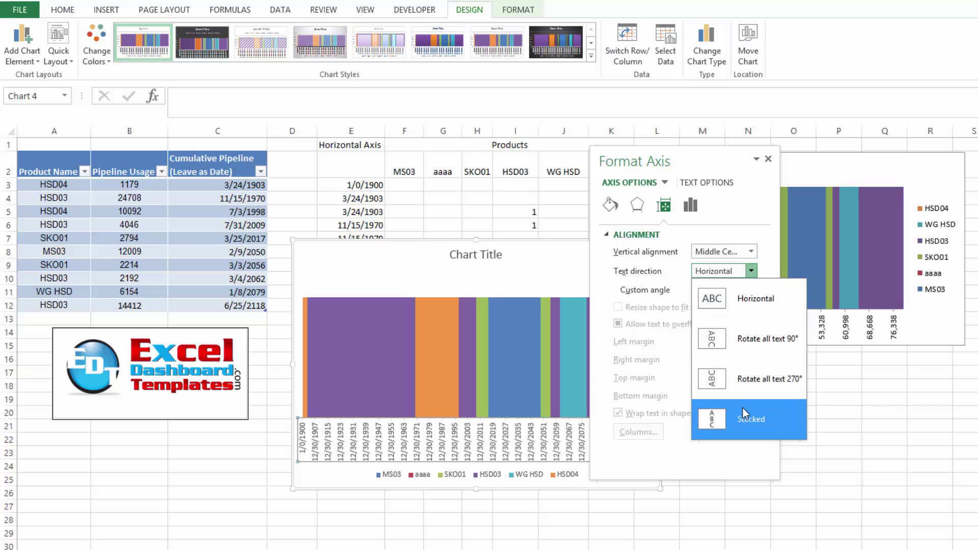
click(761, 383)
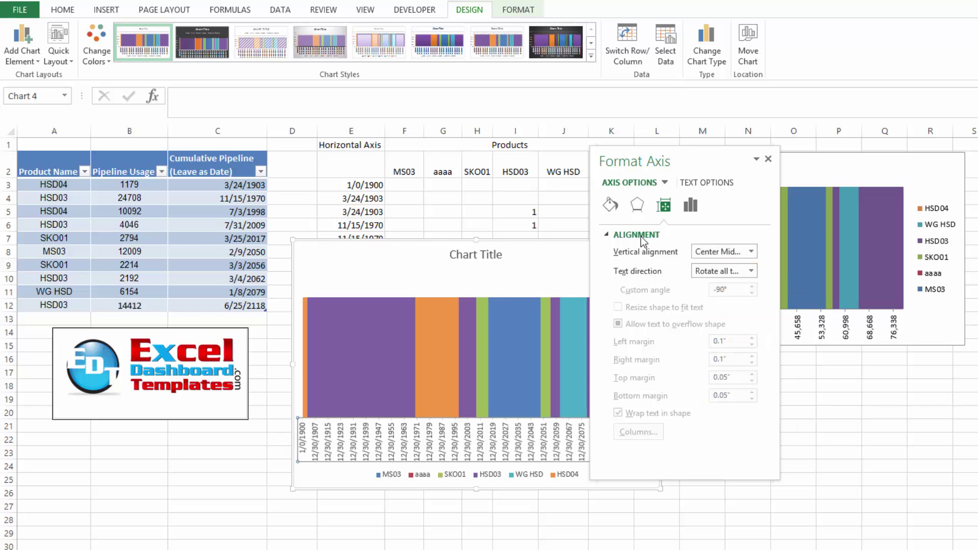
- Change the number format of the new area chart's horizontal axis labels to the General category
click(690, 205)
click(608, 253)
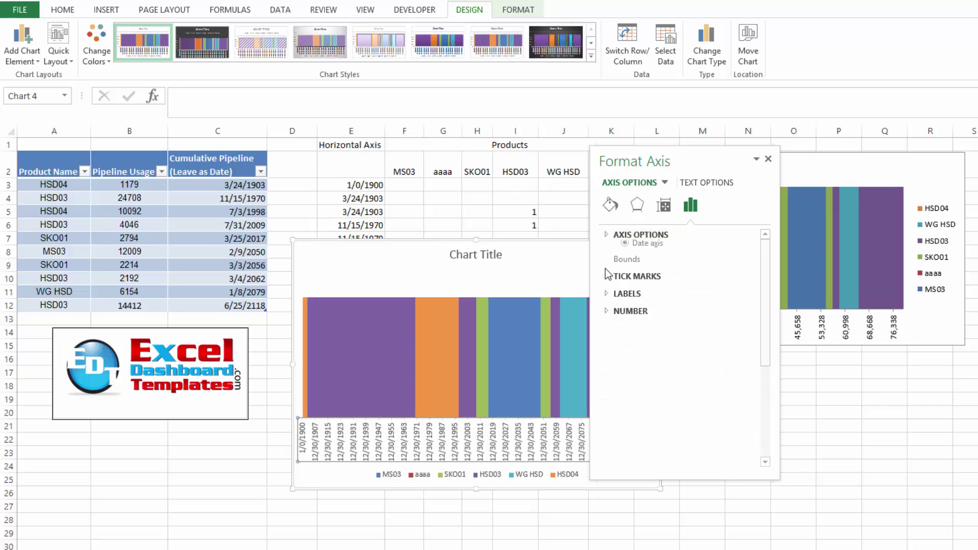
click(605, 288)
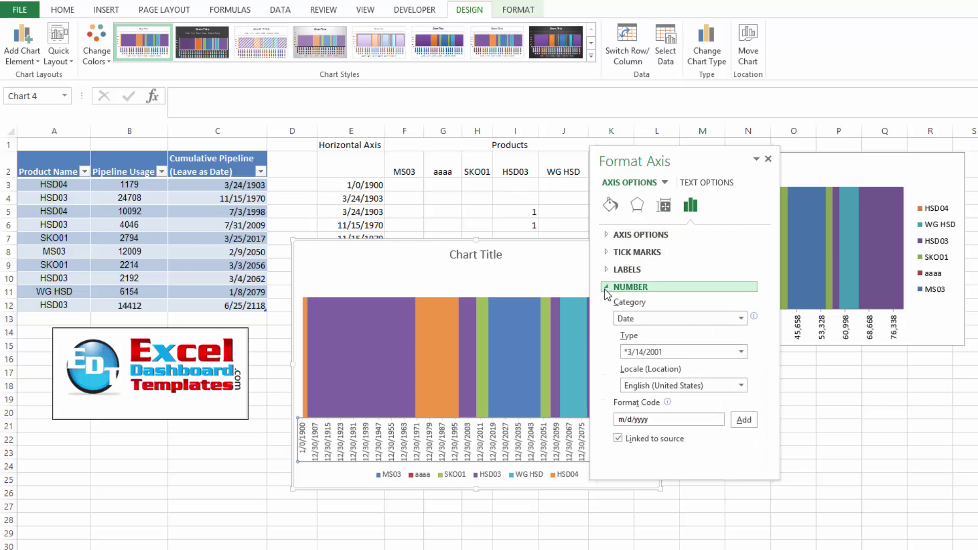
click(739, 320)
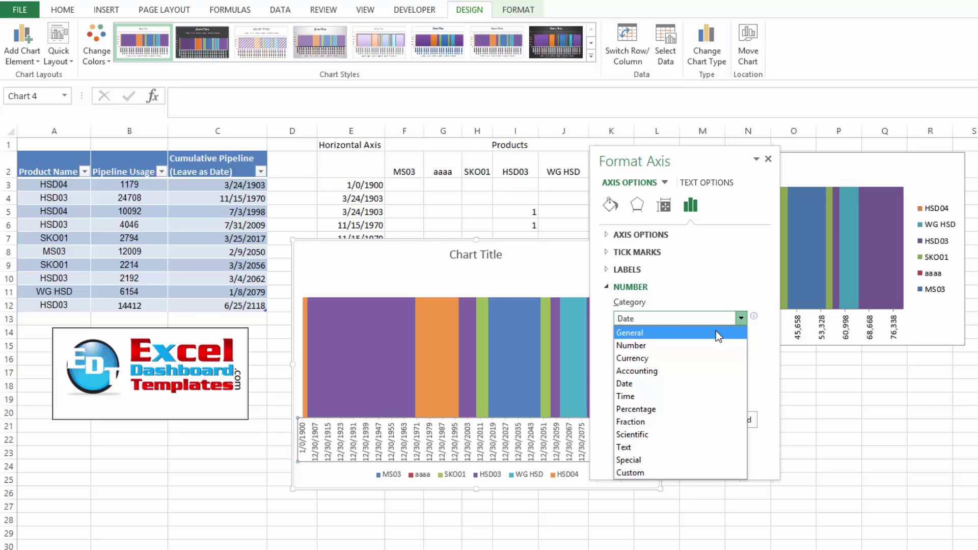
click(716, 332)
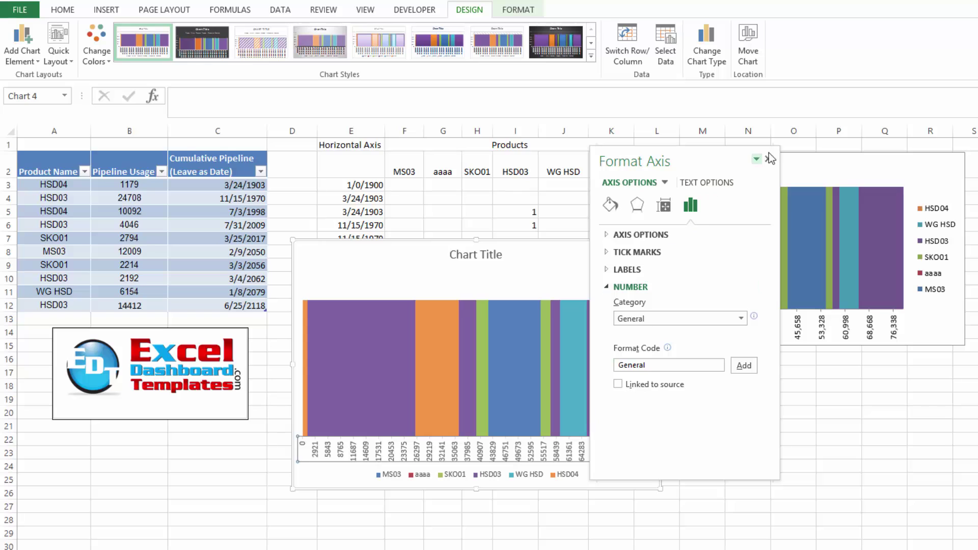
- Compare the horizontal axis type, bounds, units and base settings of the new area chart with those of the original chart
click(613, 235)
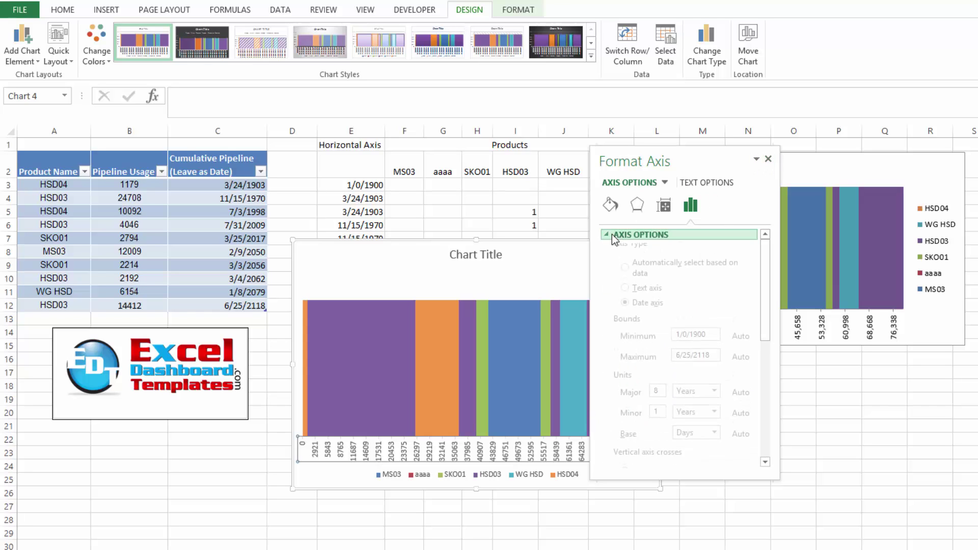
scroll(728, 396, down, 3)
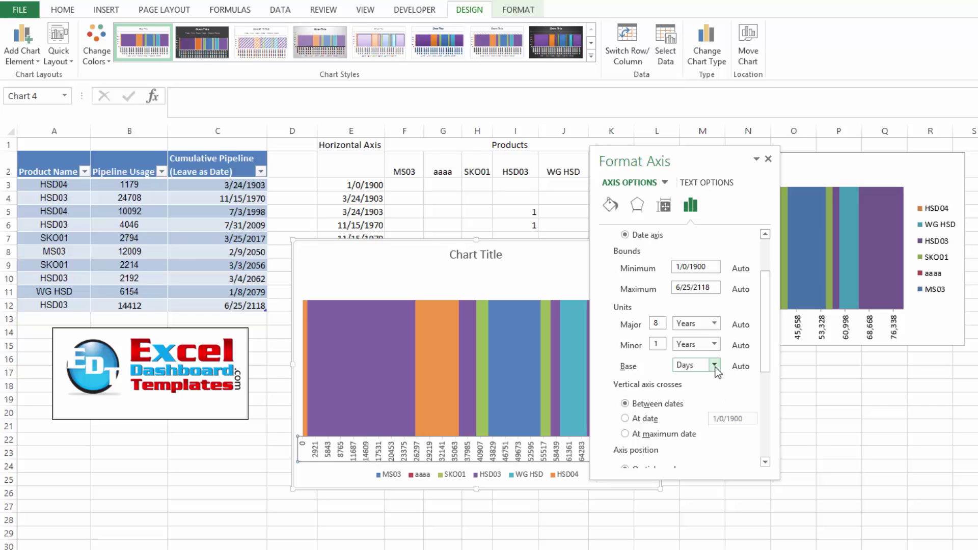
click(714, 365)
click(764, 350)
click(822, 336)
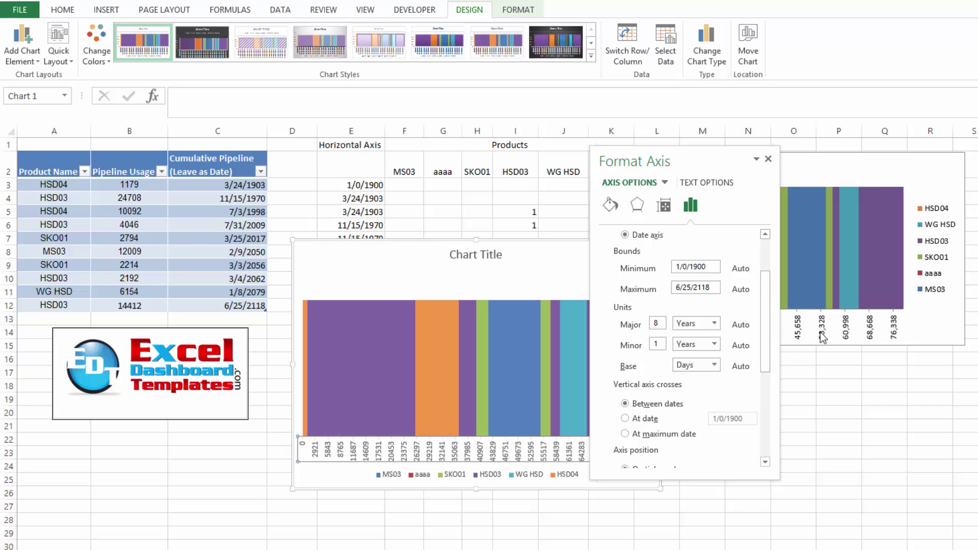
click(768, 159)
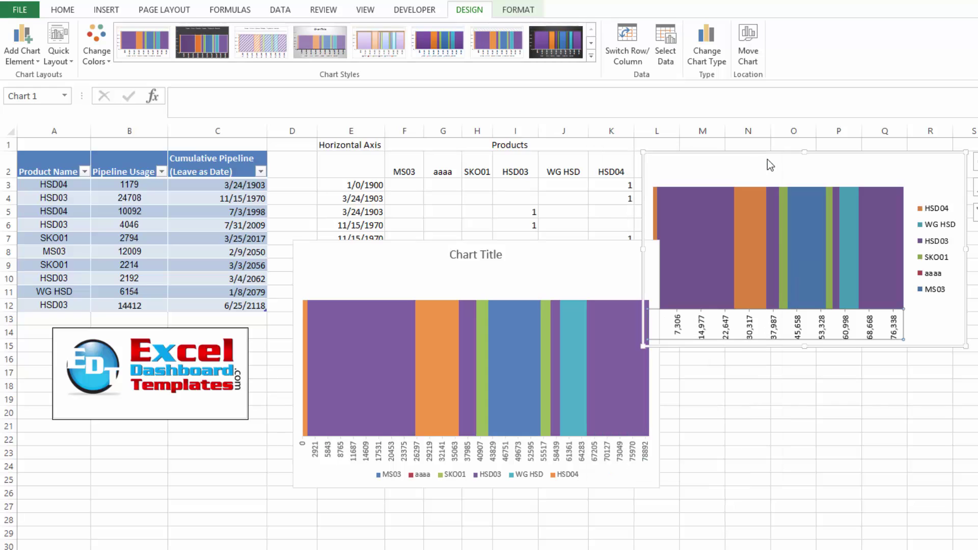
double_click(776, 336)
drag(764, 133, 610, 227)
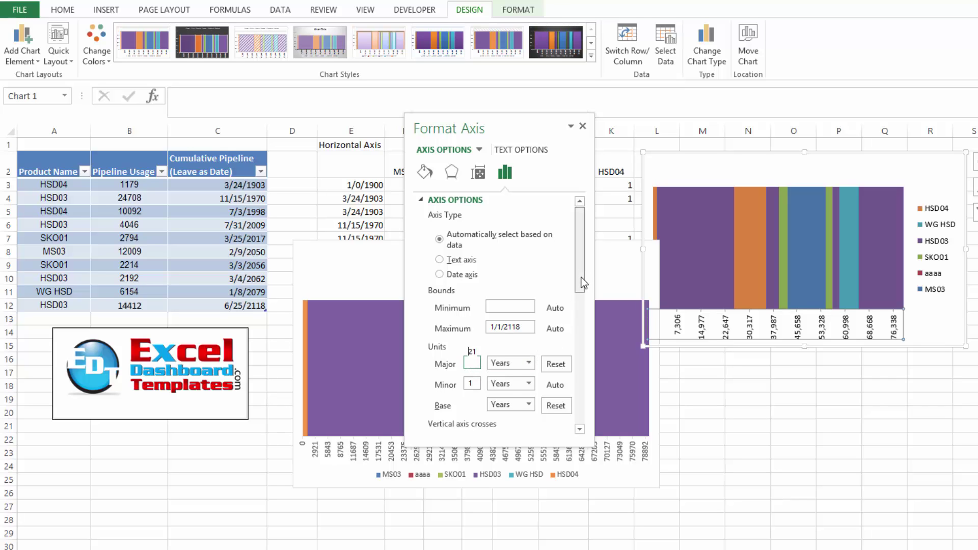
scroll(560, 306, down, 3)
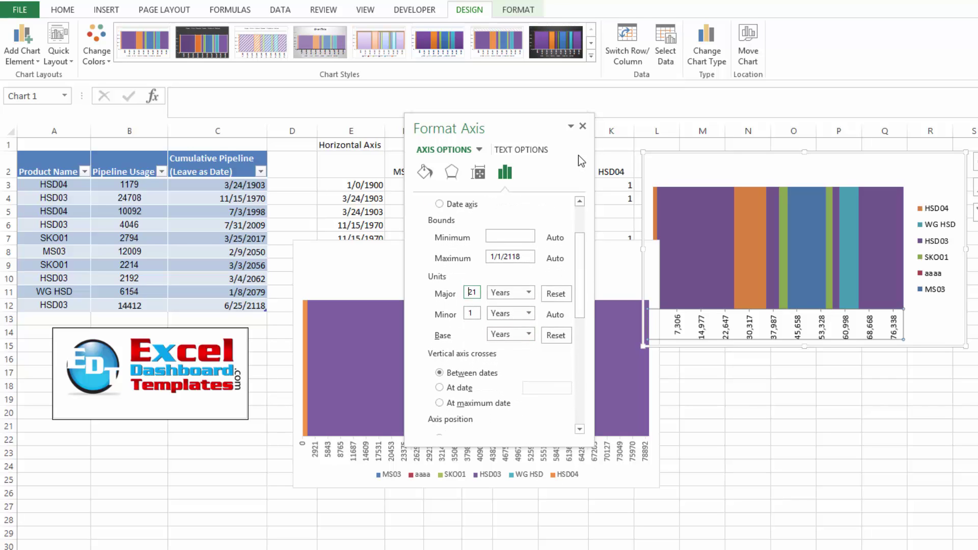
click(583, 126)
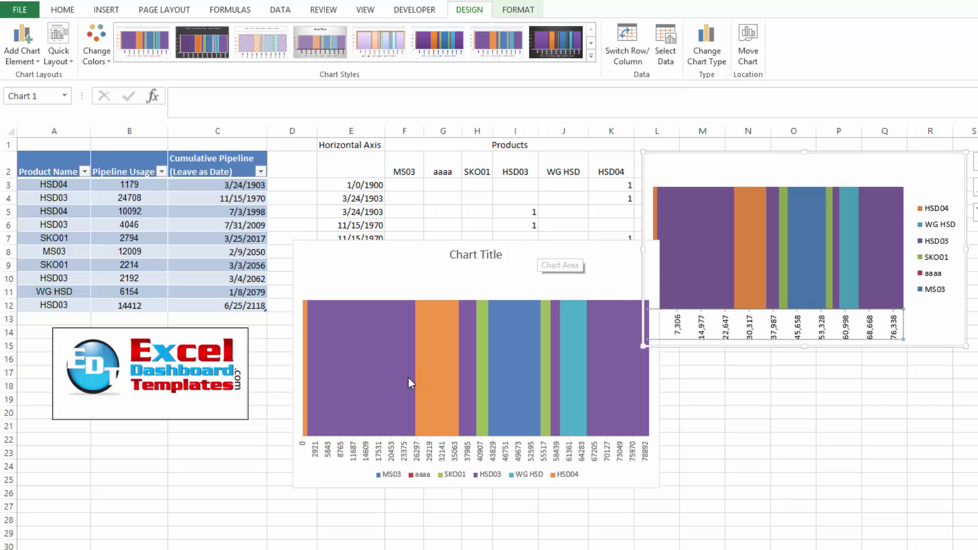
- Delete the new area chart from the sheet and select the product lookup formulas in F3:K22
click(443, 248)
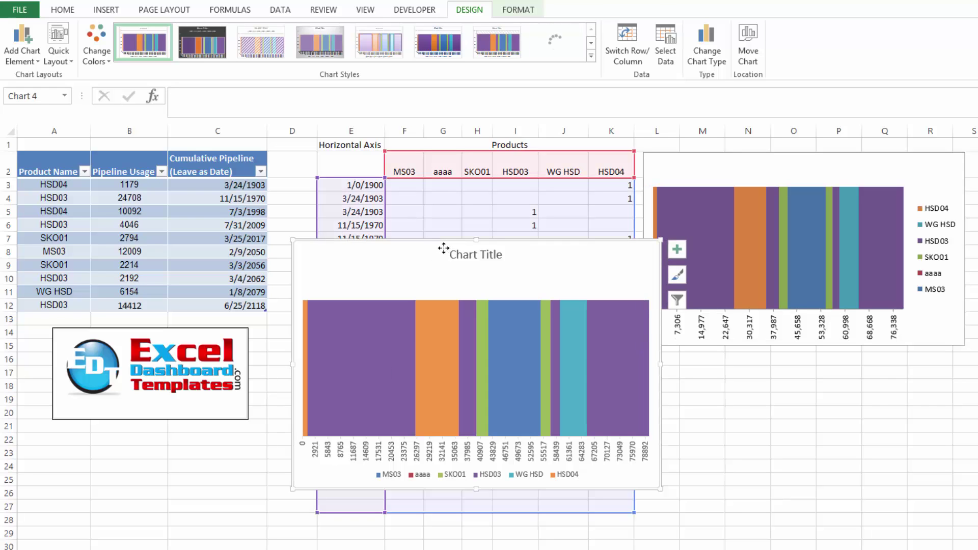
key(Delete)
click(394, 212)
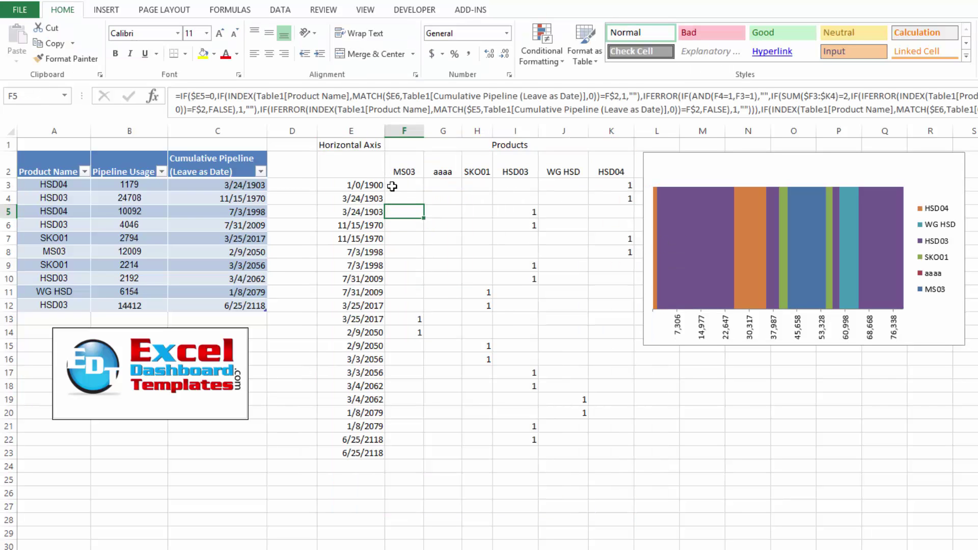
drag(391, 184, 593, 438)
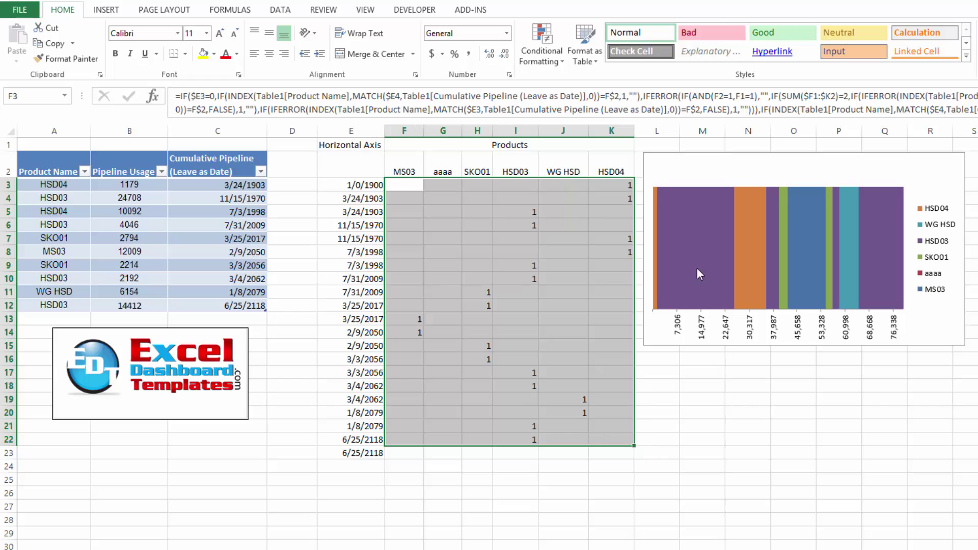
- Check the HSD03 and SKO01 series in the original area chart against their source columns
click(754, 328)
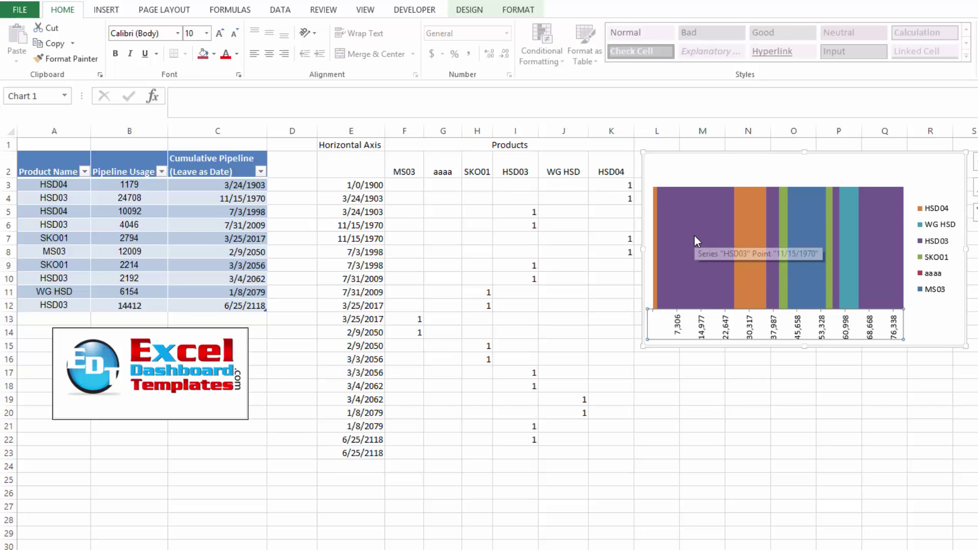
click(738, 176)
click(727, 234)
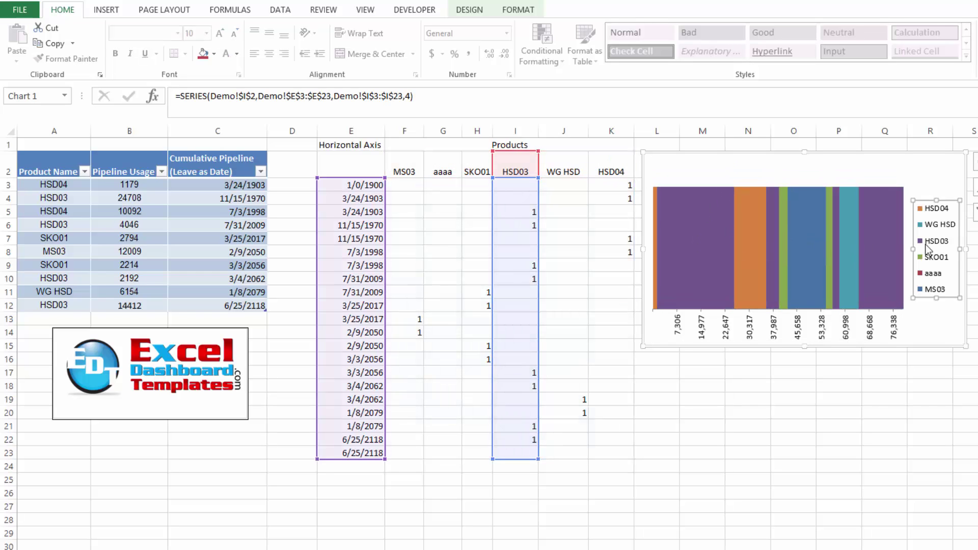
click(832, 236)
click(829, 236)
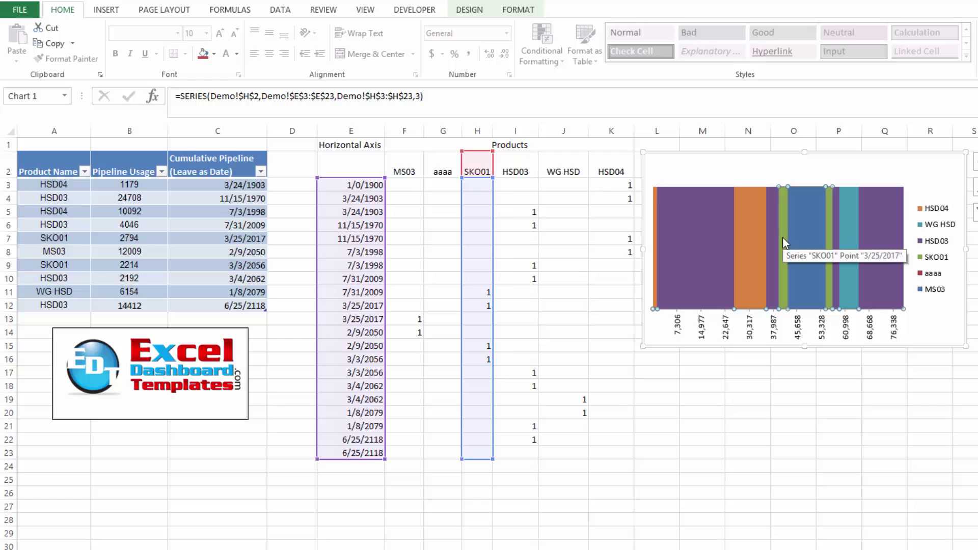